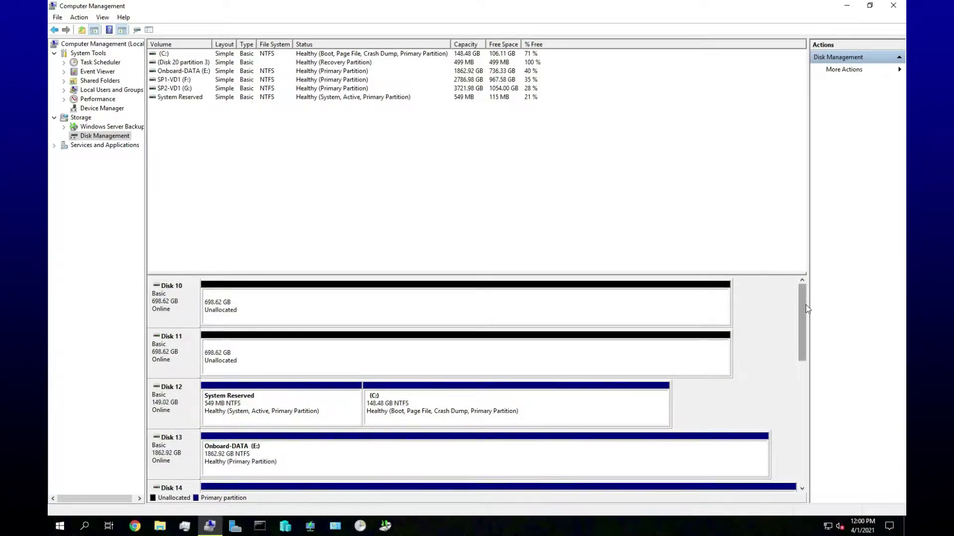
- Bring Disks 16 and 17 online, initializing Disk 16 and declining the H: format prompt
{"action": "left_click_drag", "start_coordinate": [805, 324], "coordinate": [826, 387]}
{"action": "right_click", "coordinate": [154, 347]}
{"action": "left_click", "coordinate": [184, 352]}
{"action": "left_click", "coordinate": [510, 323]}
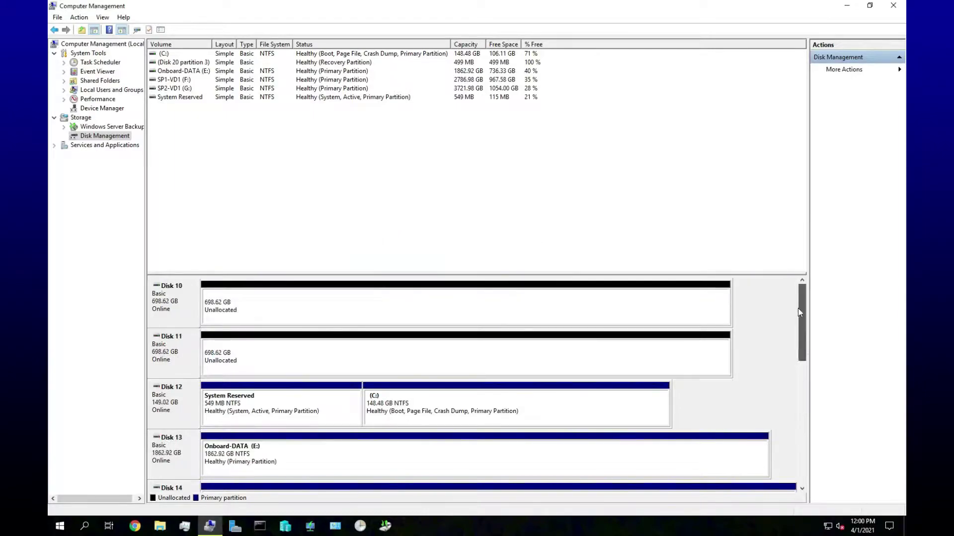
{"action": "right_click", "coordinate": [154, 293]}
{"action": "right_click", "coordinate": [186, 400]}
{"action": "left_click", "coordinate": [214, 405]}
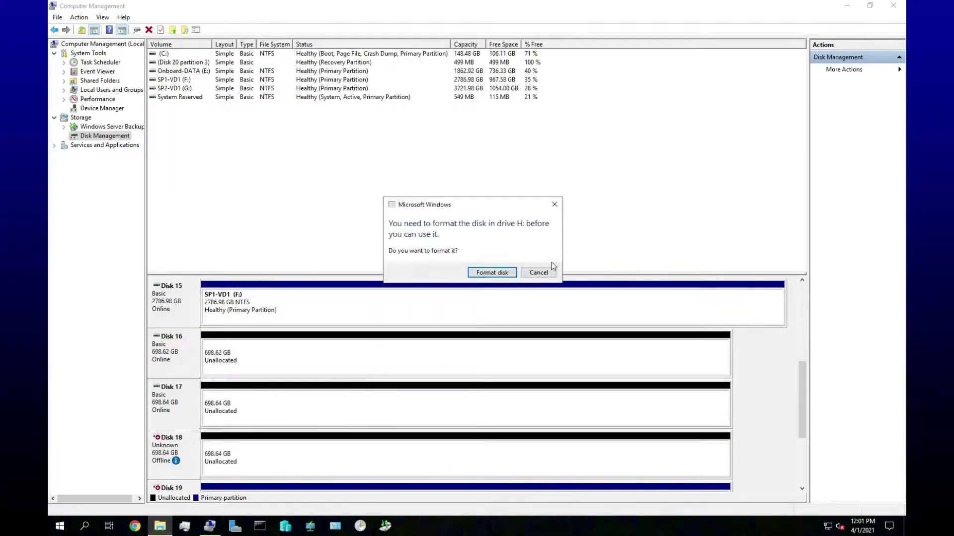
{"action": "left_click", "coordinate": [538, 270]}
- Bring Disks 18 and 19 online
{"action": "right_click", "coordinate": [184, 452]}
{"action": "left_click", "coordinate": [199, 461]}
{"action": "right_click", "coordinate": [185, 390]}
{"action": "right_click", "coordinate": [185, 360]}
{"action": "scroll", "coordinate": [790, 386], "scroll_direction": "down", "scroll_amount": 3}
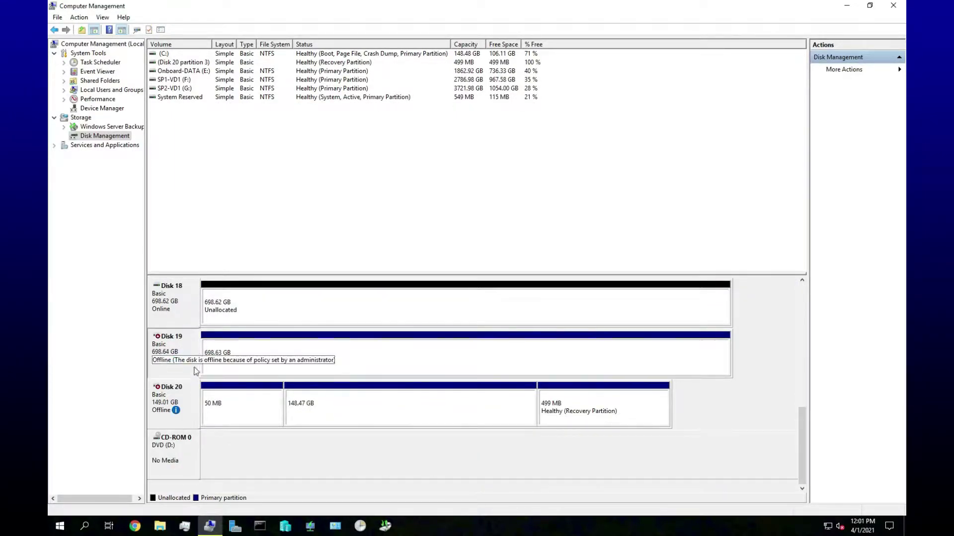
{"action": "right_click", "coordinate": [167, 347]}
{"action": "left_click", "coordinate": [199, 357]}
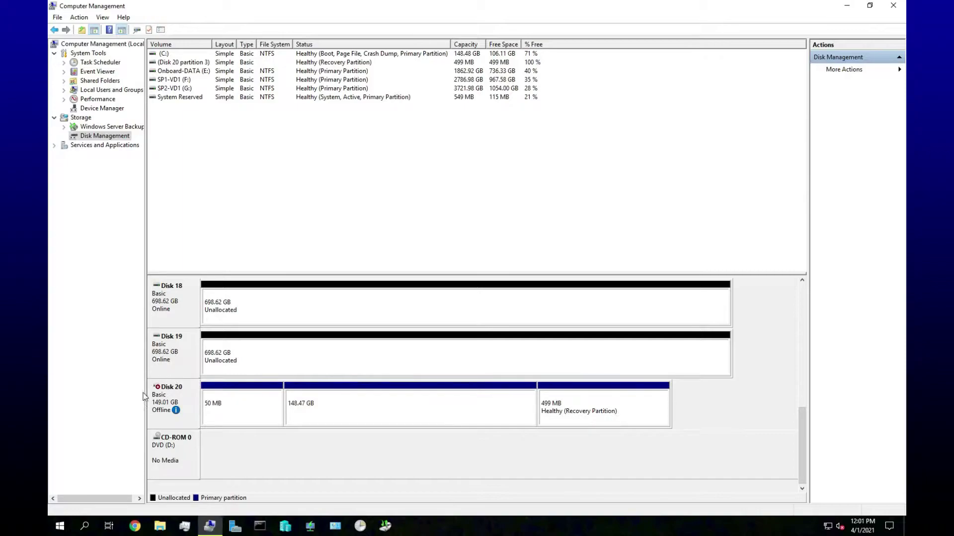
- Bring Disk 20 online
{"action": "right_click", "coordinate": [259, 404]}
{"action": "left_click", "coordinate": [186, 430]}
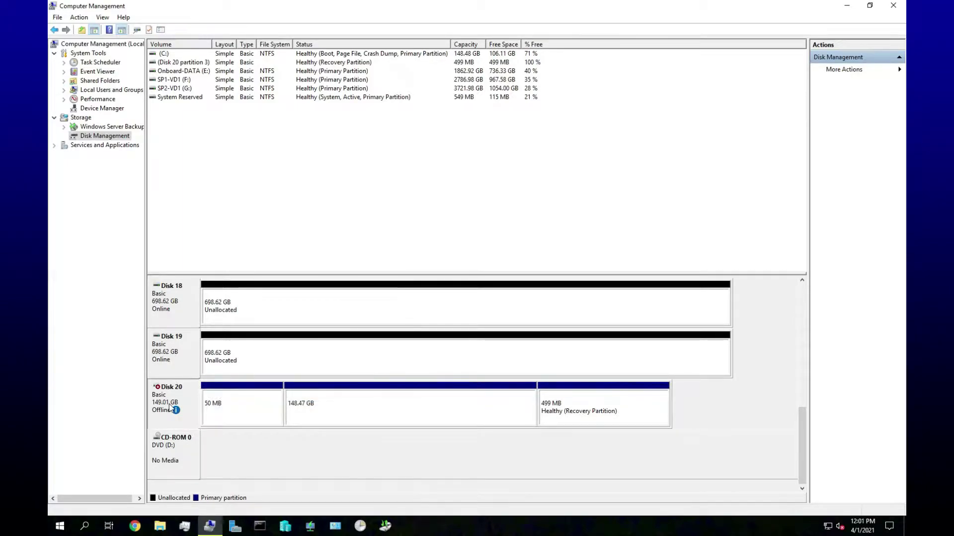
{"action": "right_click", "coordinate": [185, 413]}
{"action": "left_click", "coordinate": [201, 426]}
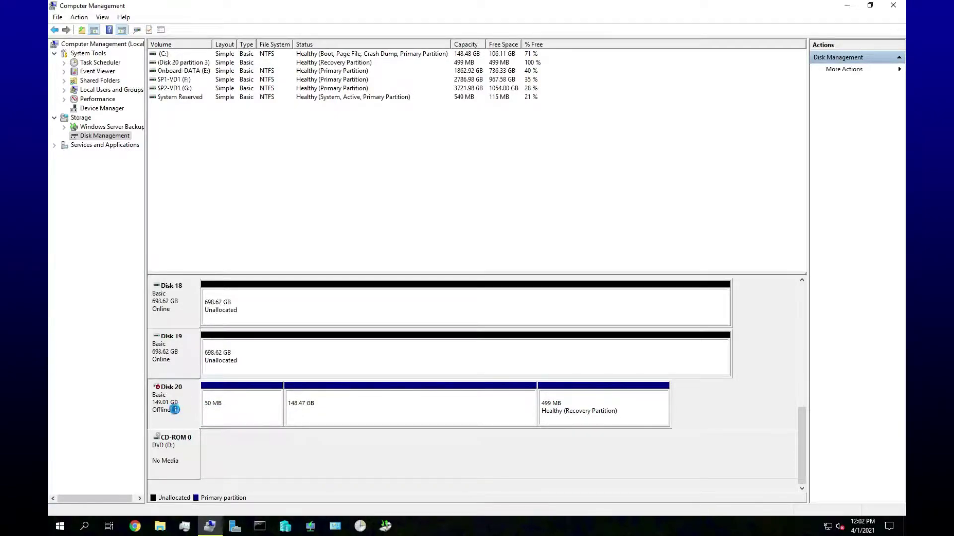
- Delete Disk 20's System Reserved and 148.47 GB partitions, leaving 148.52 GB unallocated
{"action": "right_click", "coordinate": [235, 410]}
{"action": "left_click", "coordinate": [272, 369]}
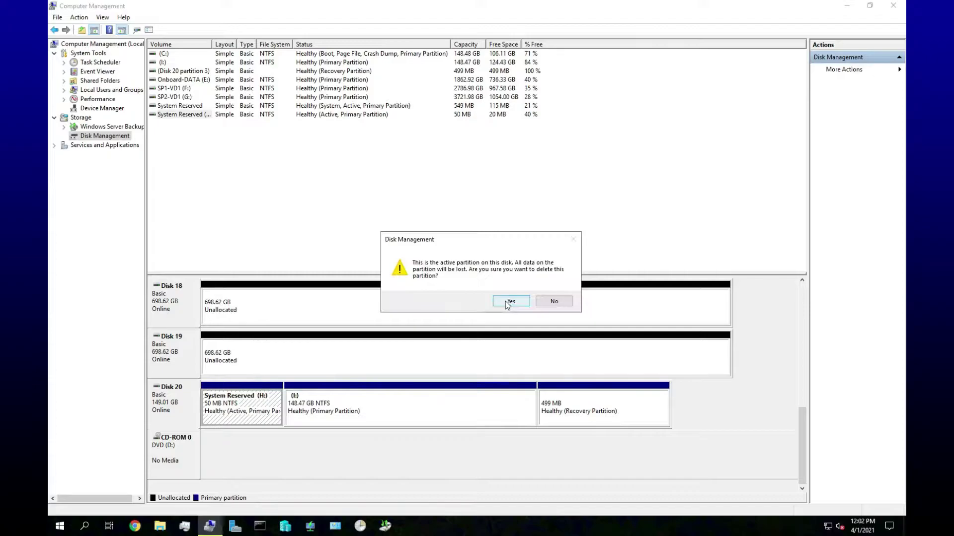
{"action": "left_click", "coordinate": [511, 301]}
{"action": "right_click", "coordinate": [328, 410]}
{"action": "left_click", "coordinate": [368, 369]}
{"action": "left_click", "coordinate": [515, 301]}
{"action": "right_click", "coordinate": [523, 404]}
{"action": "left_click", "coordinate": [313, 405]}
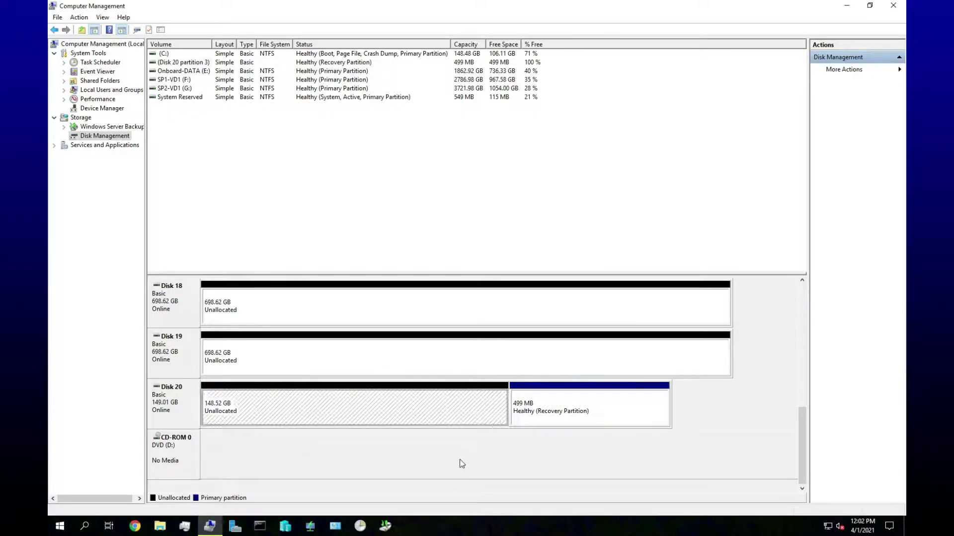
{"action": "right_click", "coordinate": [181, 425]}
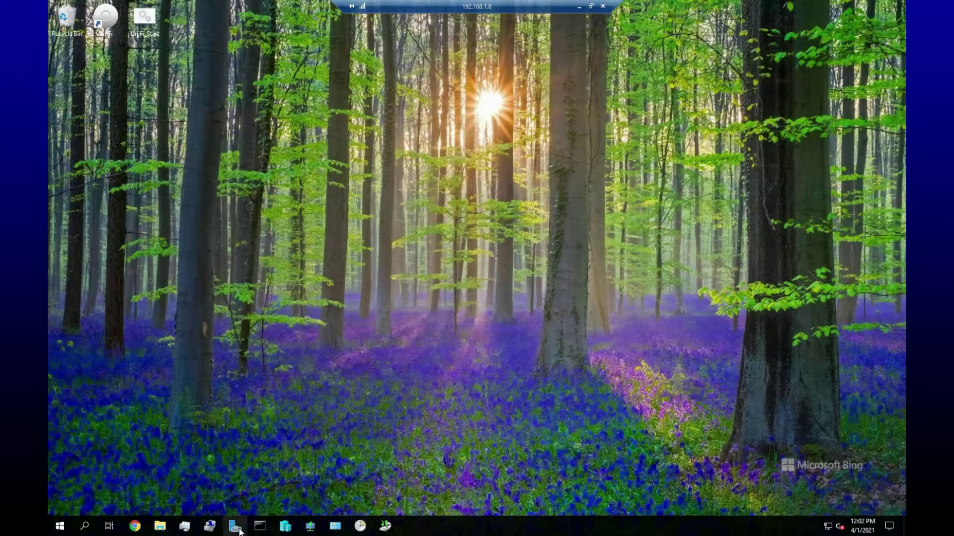
- In Server Manager, go to File and Storage Services > Storage Pools and select the Primordial pool
{"action": "left_click", "coordinate": [234, 526]}
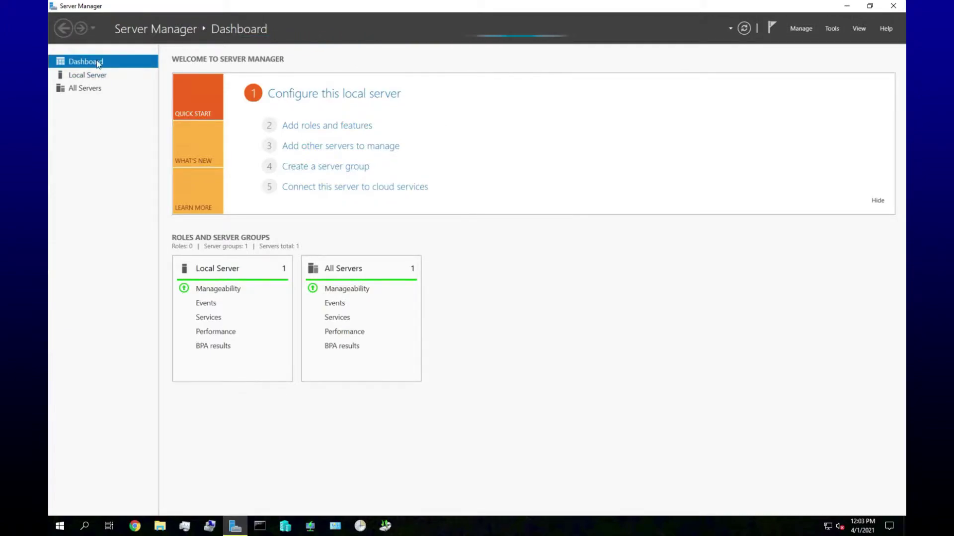
{"action": "left_click", "coordinate": [85, 75]}
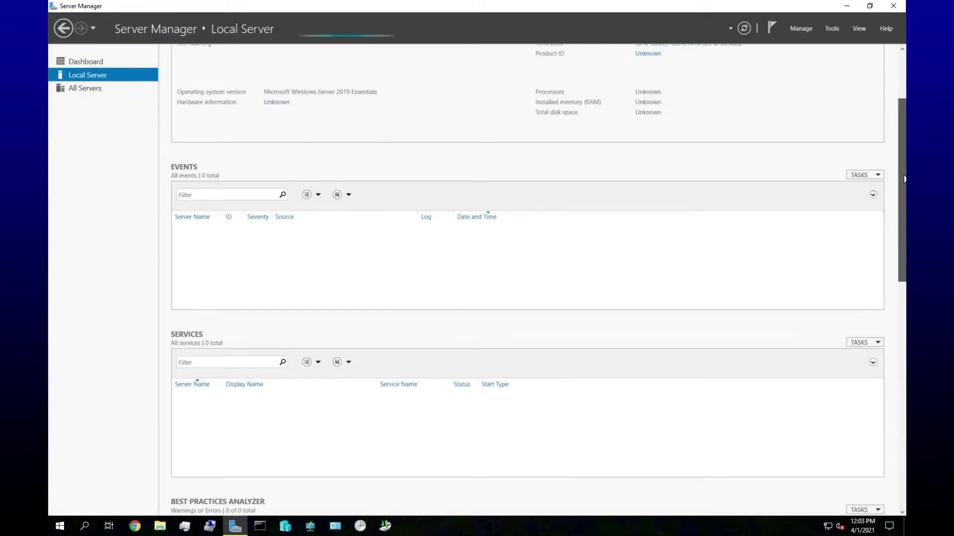
{"action": "scroll", "coordinate": [882, 190], "scroll_direction": "down", "scroll_amount": 3}
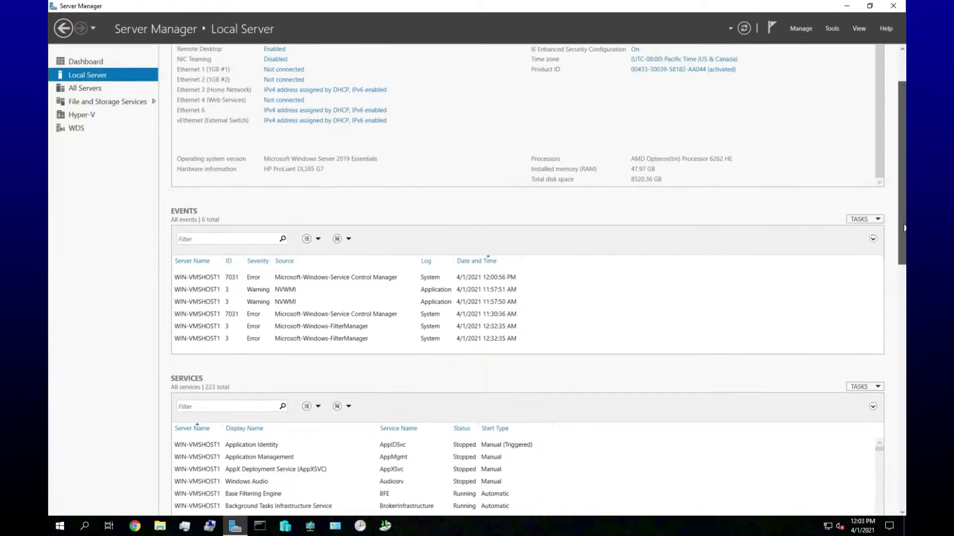
{"action": "left_click", "coordinate": [104, 101]}
{"action": "left_click", "coordinate": [110, 89]}
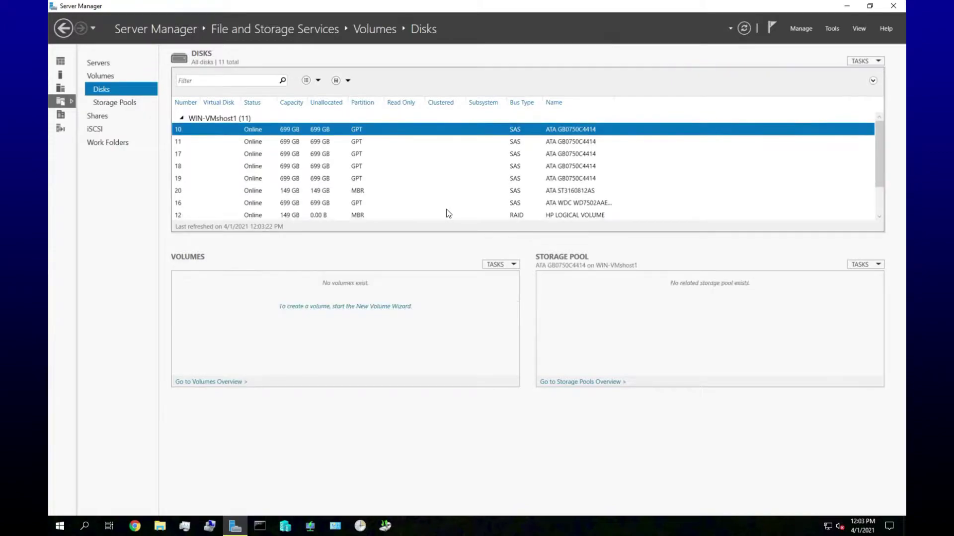
{"action": "scroll", "coordinate": [409, 171], "scroll_direction": "down", "scroll_amount": 1}
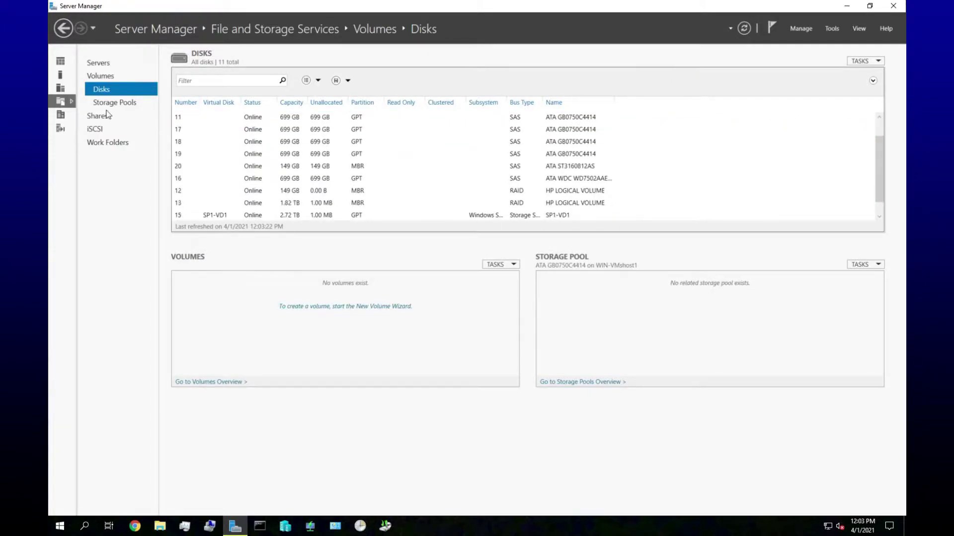
{"action": "left_click", "coordinate": [112, 105]}
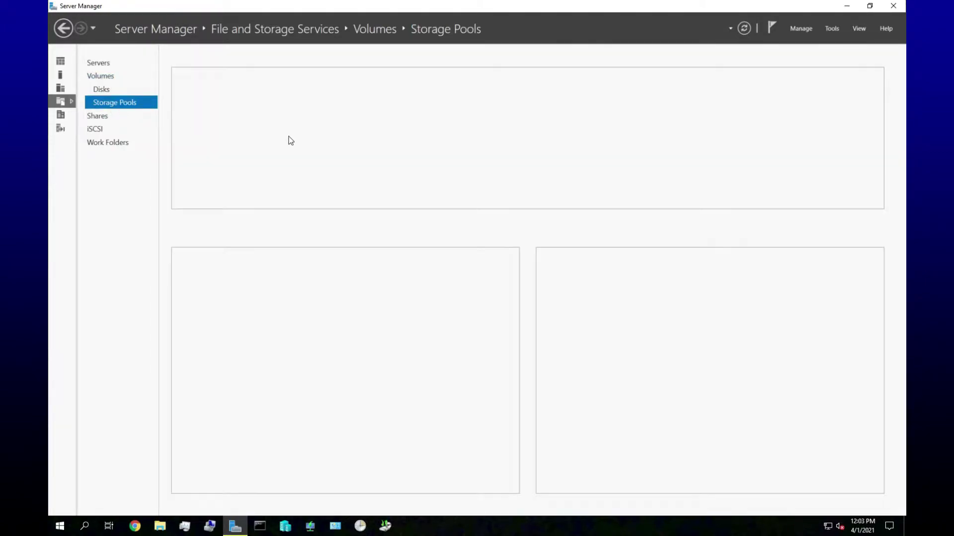
{"action": "left_click", "coordinate": [394, 154]}
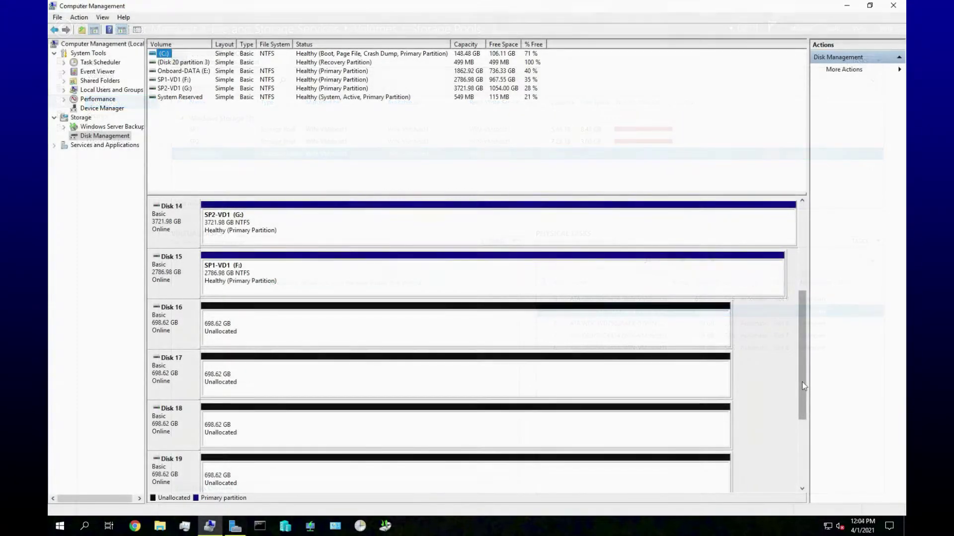
- Close Computer Management and inspect the Primordial disks in slots 9, 10, 8, 7 and 6
{"action": "left_click_drag", "start_coordinate": [801, 379], "coordinate": [800, 419]}
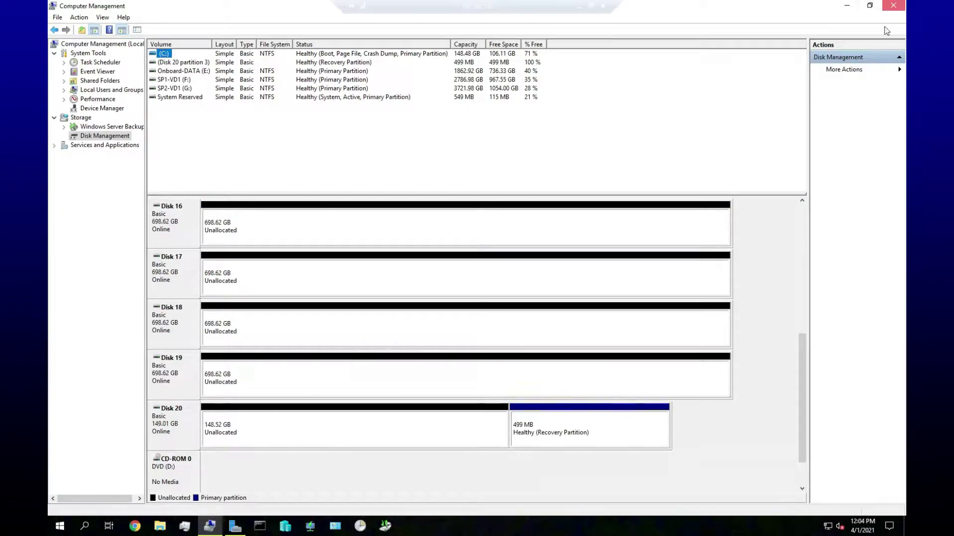
{"action": "left_click", "coordinate": [893, 5]}
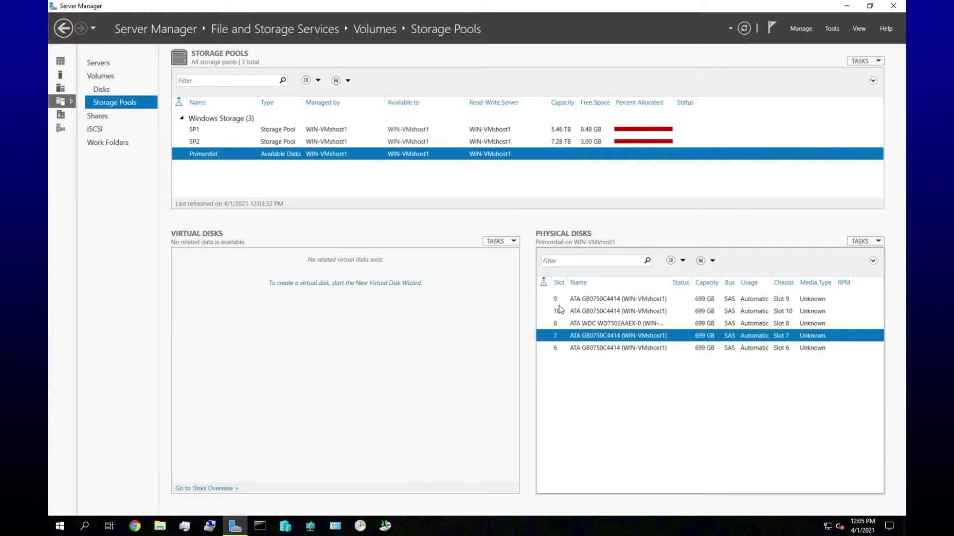
{"action": "left_click", "coordinate": [600, 301]}
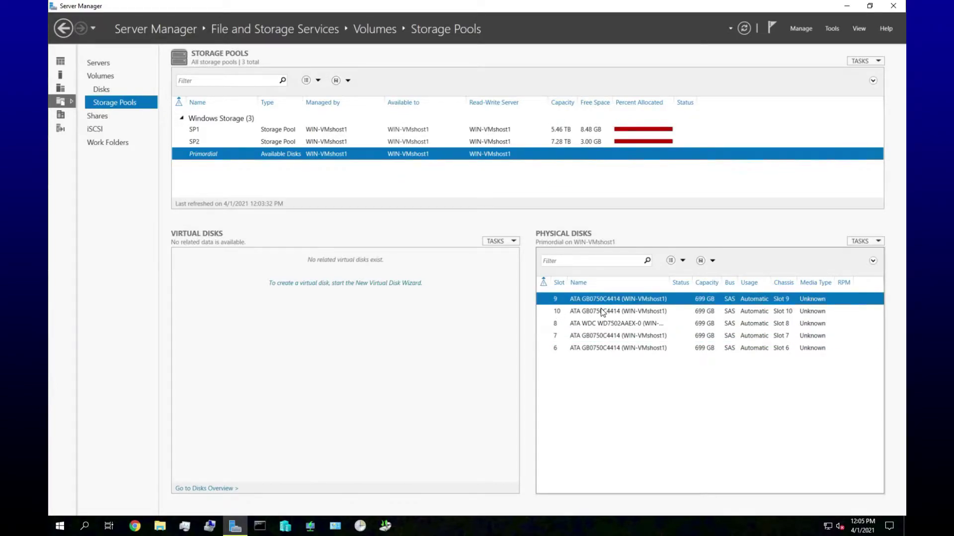
{"action": "left_click", "coordinate": [602, 312]}
{"action": "left_click", "coordinate": [602, 323]}
{"action": "left_click", "coordinate": [602, 336]}
{"action": "left_click", "coordinate": [602, 348]}
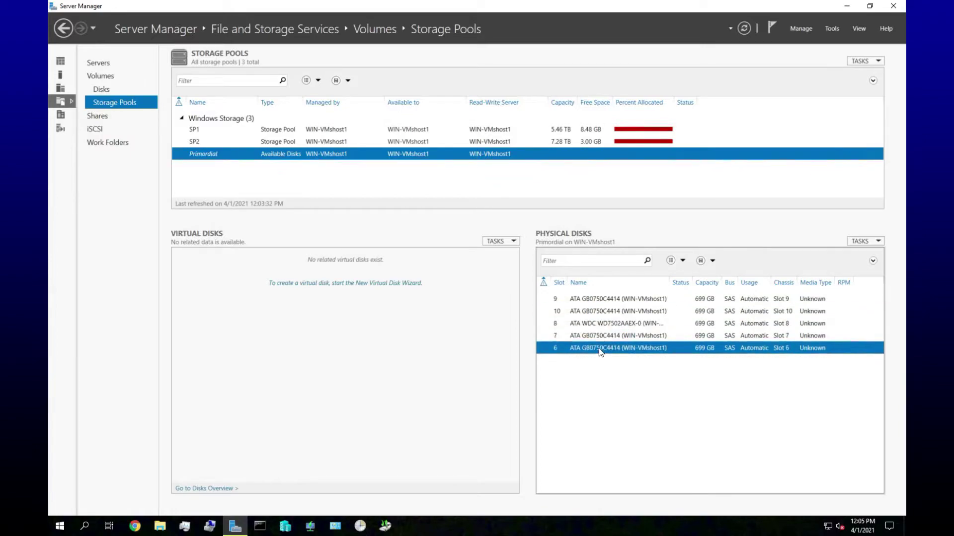
- Restart the server from the Start menu with reason 'Hardware: Installation (Unplanned)'
{"action": "left_click", "coordinate": [847, 6]}
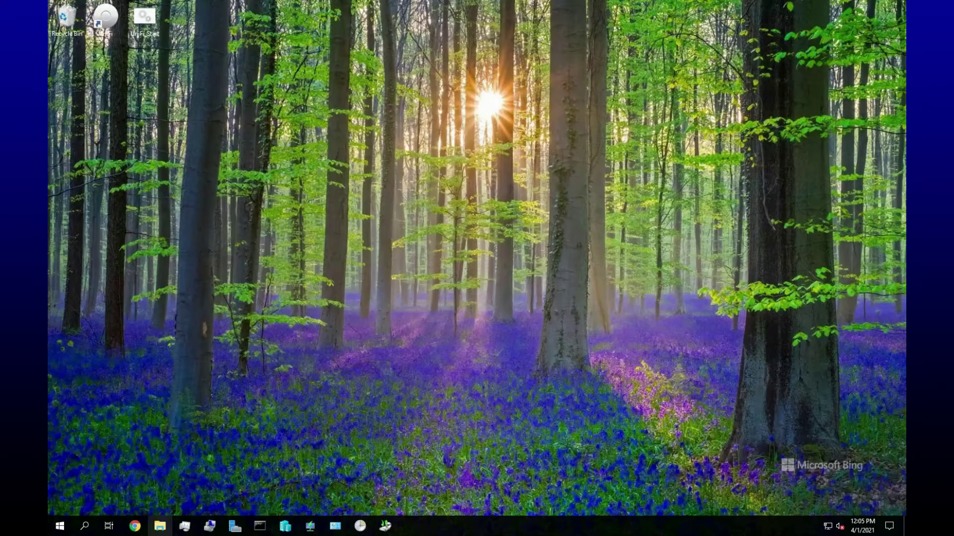
{"action": "left_click", "coordinate": [62, 505]}
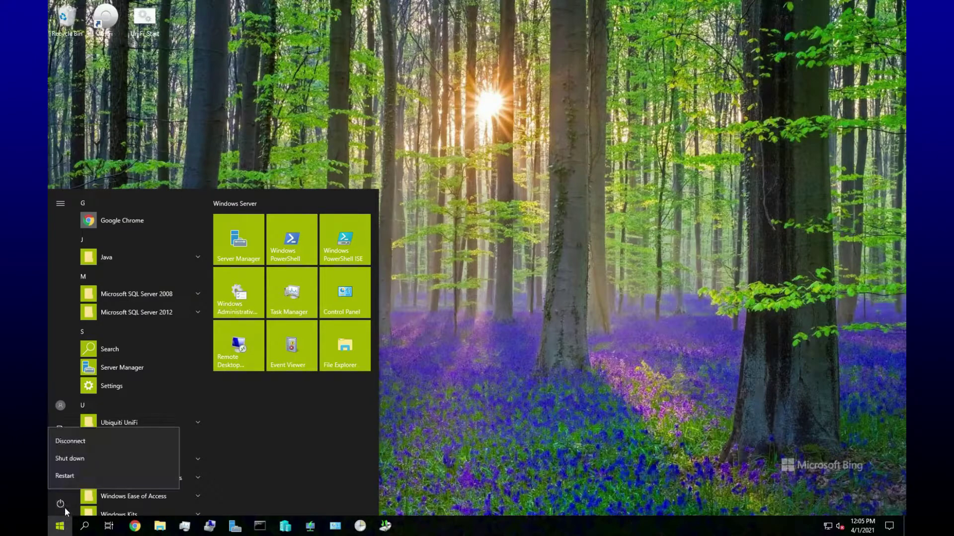
{"action": "left_click", "coordinate": [73, 476]}
{"action": "left_click", "coordinate": [103, 453]}
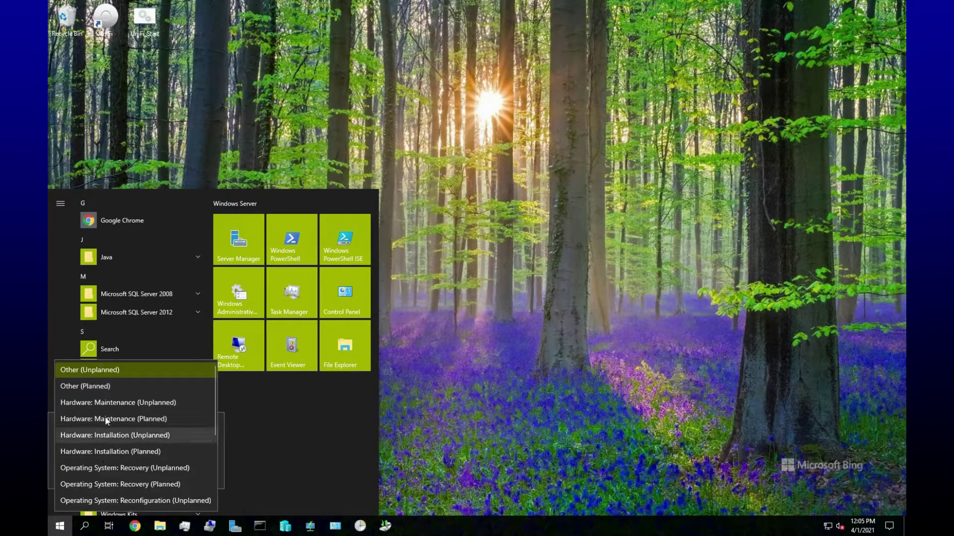
{"action": "left_click", "coordinate": [130, 436]}
{"action": "left_click", "coordinate": [196, 475]}
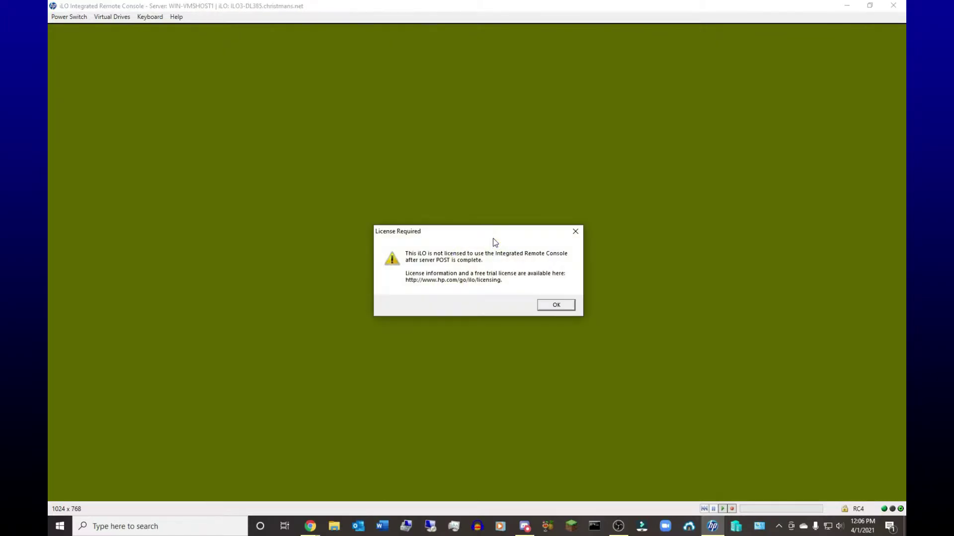
- Dismiss the iLO License Required notice while the server reboots
{"action": "left_click", "coordinate": [569, 307]}
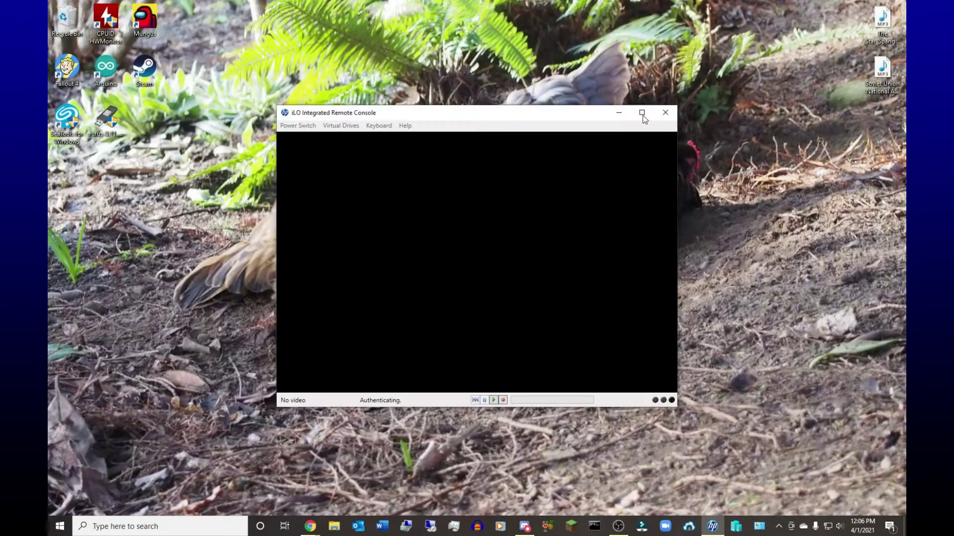
{"action": "left_click", "coordinate": [643, 113]}
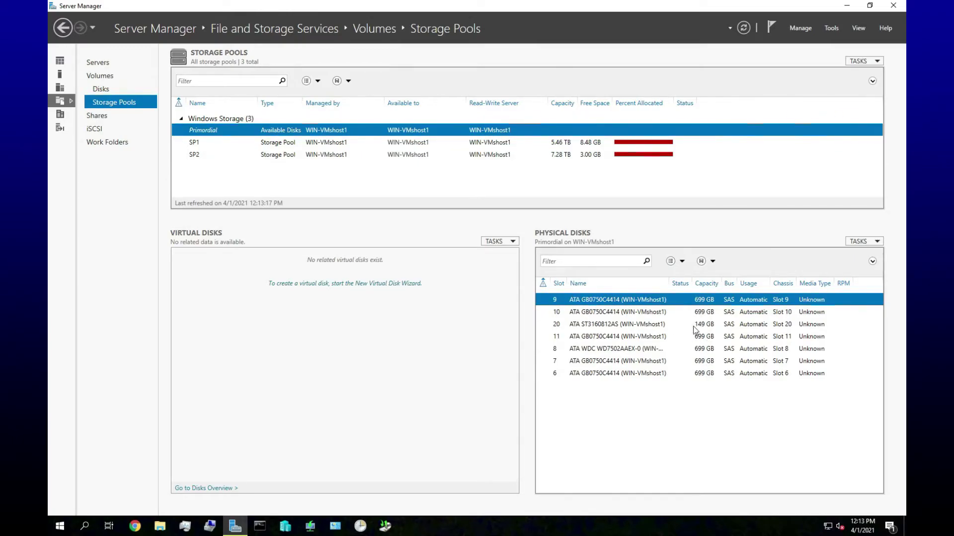
- Start a new storage pool from the Primordial disks and name it SP3
{"action": "right_click", "coordinate": [704, 440]}
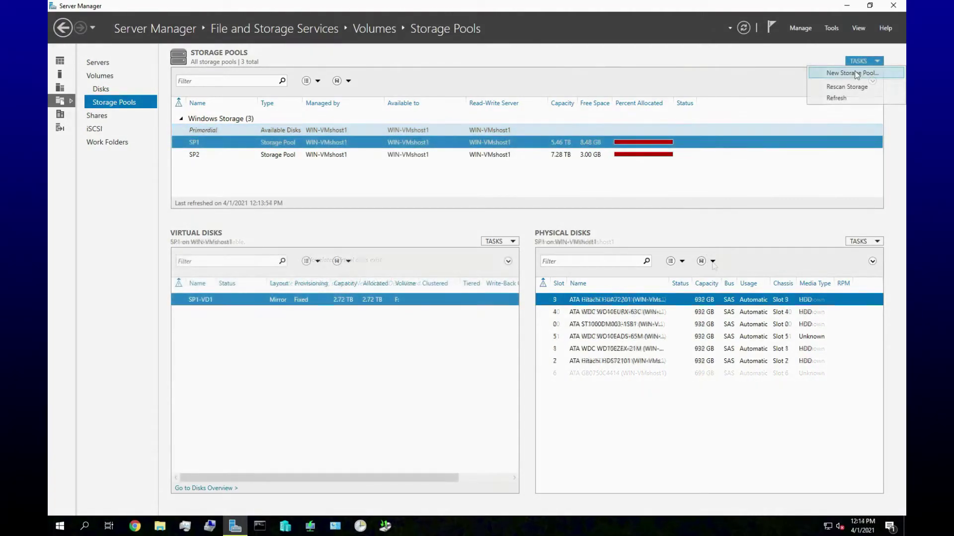
{"action": "left_click", "coordinate": [856, 73]}
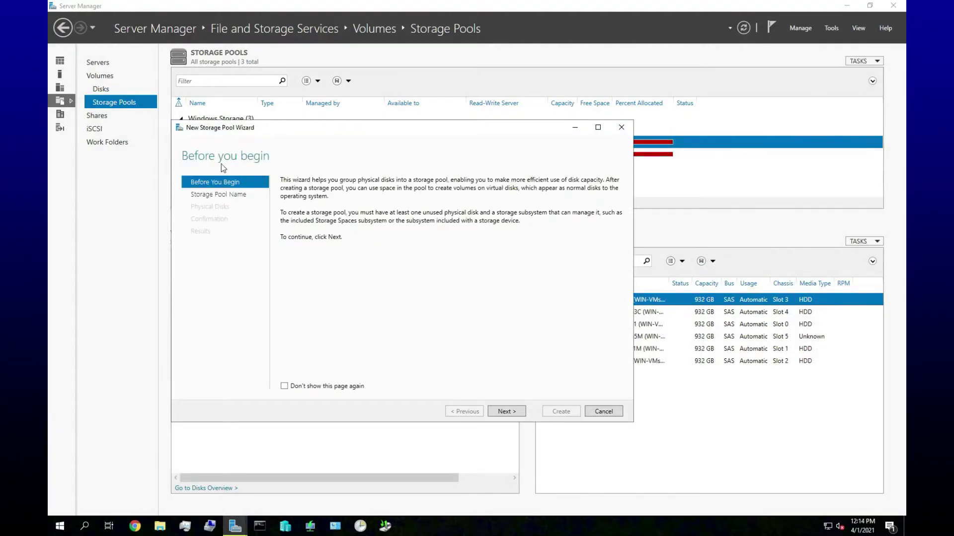
{"action": "left_click", "coordinate": [344, 386]}
{"action": "left_click", "coordinate": [505, 416]}
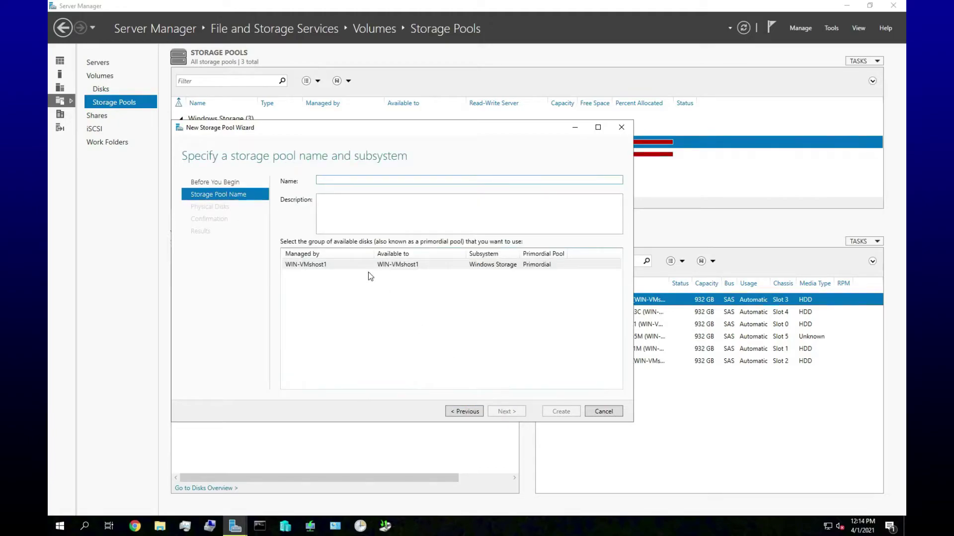
{"action": "left_click", "coordinate": [350, 268]}
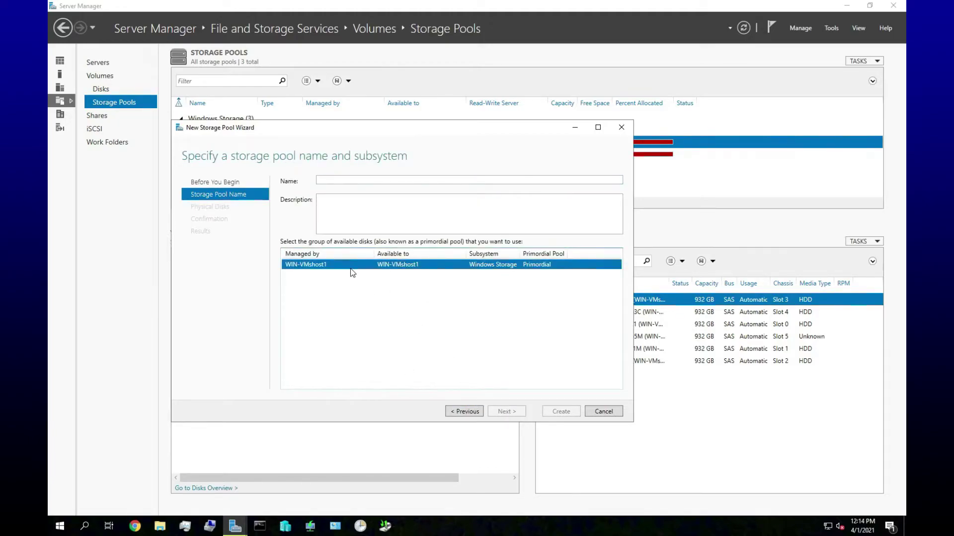
{"action": "left_click", "coordinate": [334, 181]}
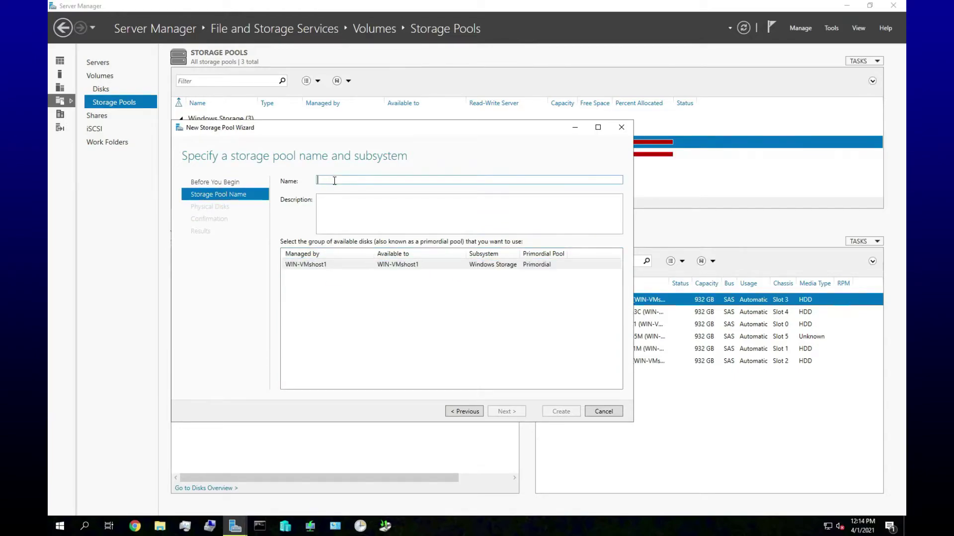
{"action": "left_click_drag", "start_coordinate": [292, 130], "coordinate": [503, 181]}
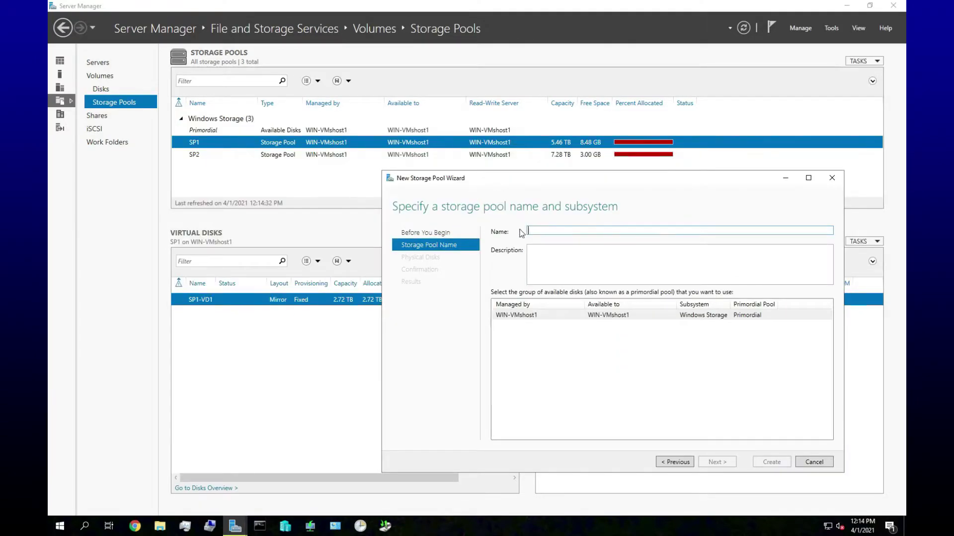
{"action": "type", "text": "SP3"}
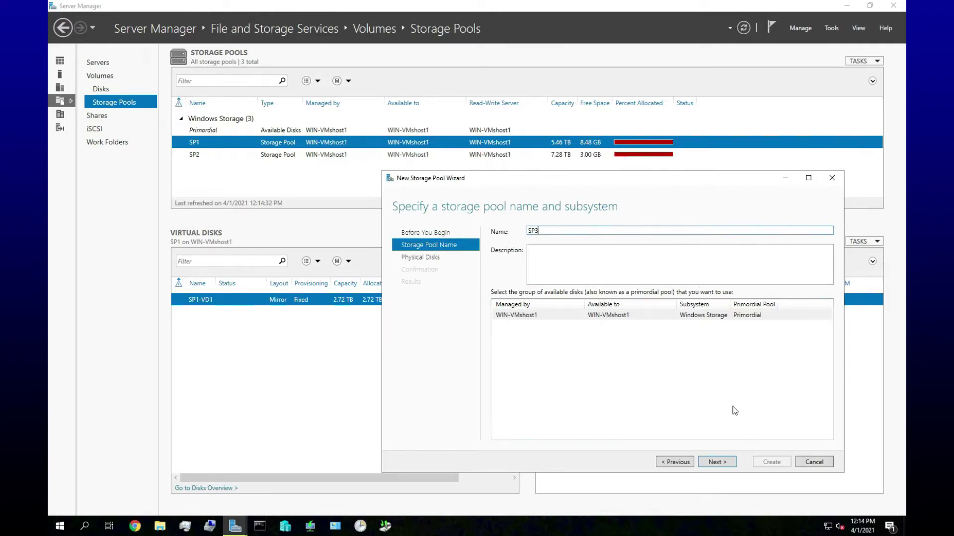
- Add the six 699 GB disks in slots 6–11 to SP3 and create the pool
{"action": "left_click", "coordinate": [718, 461]}
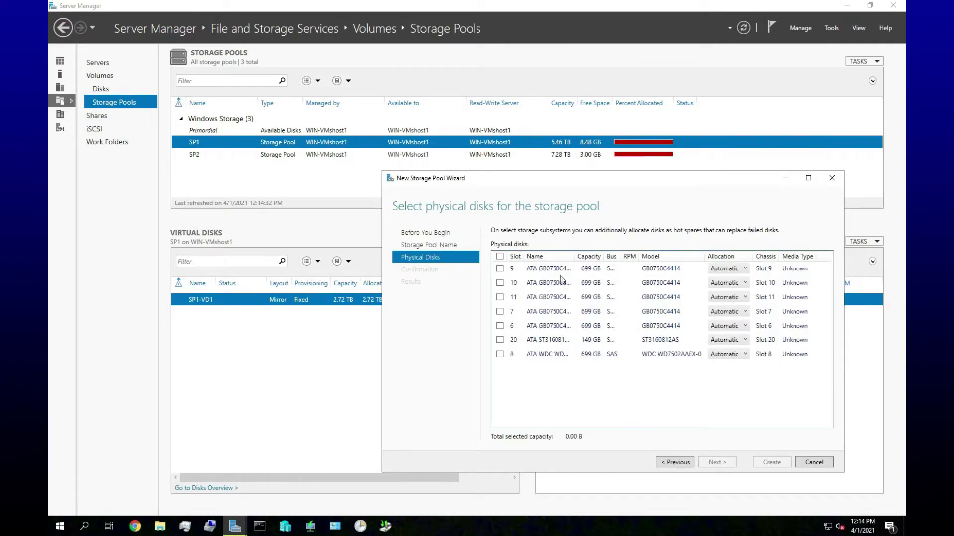
{"action": "left_click", "coordinate": [499, 268]}
{"action": "left_click", "coordinate": [500, 282]}
{"action": "left_click", "coordinate": [500, 297]}
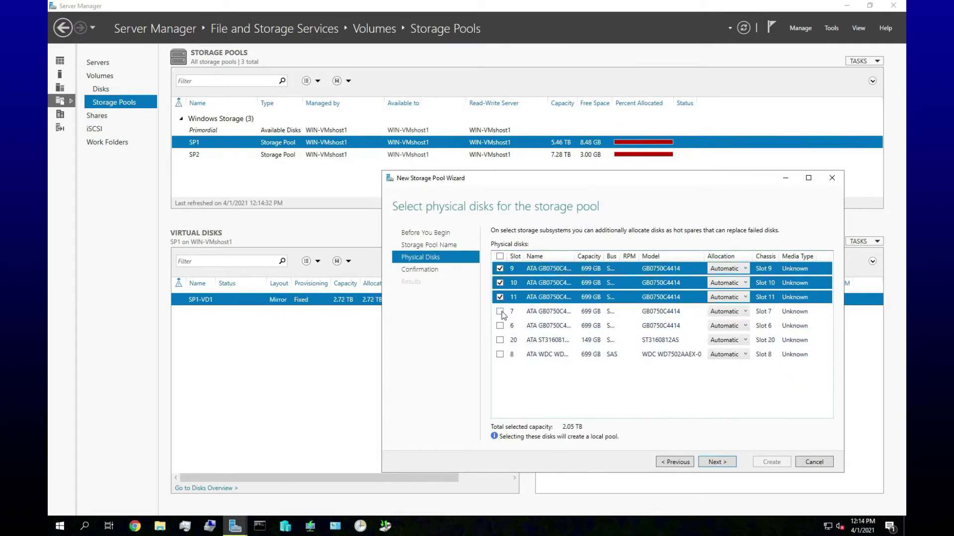
{"action": "left_click", "coordinate": [500, 311]}
{"action": "left_click", "coordinate": [500, 326]}
{"action": "left_click", "coordinate": [500, 354]}
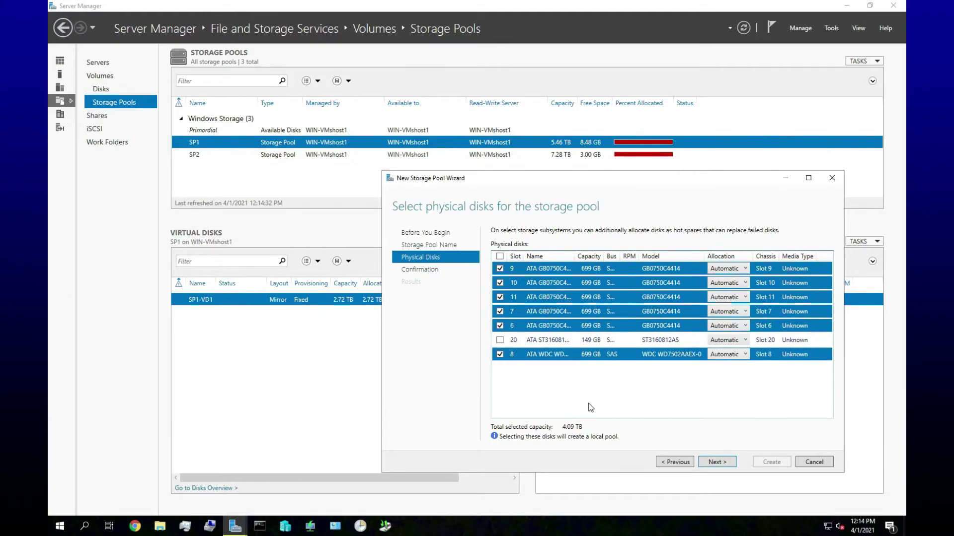
{"action": "left_click", "coordinate": [720, 462]}
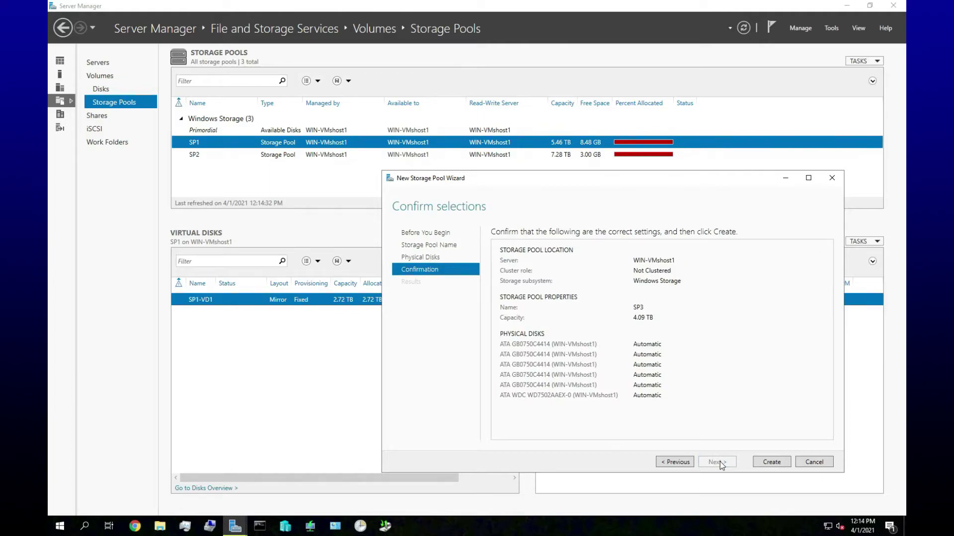
{"action": "left_click", "coordinate": [773, 462]}
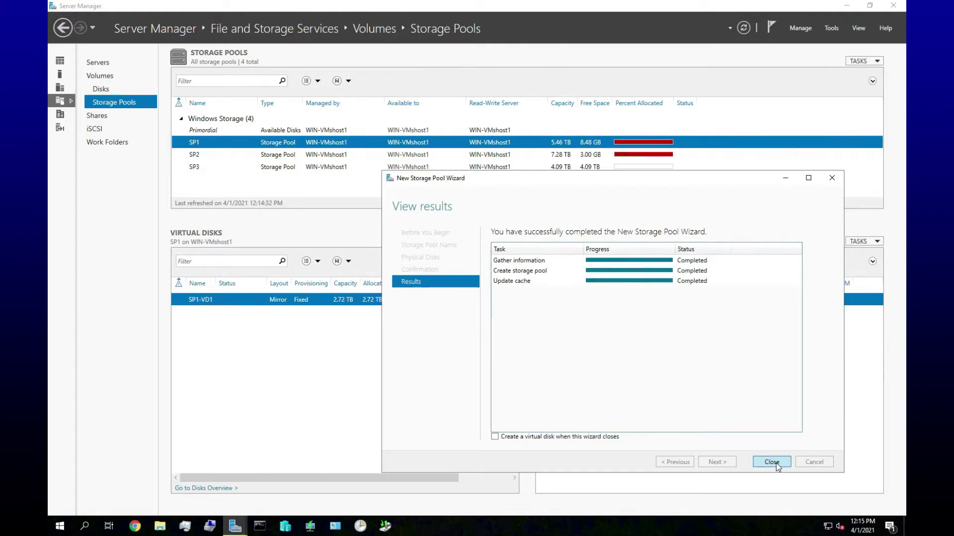
{"action": "left_click", "coordinate": [778, 465]}
{"action": "left_click", "coordinate": [298, 172]}
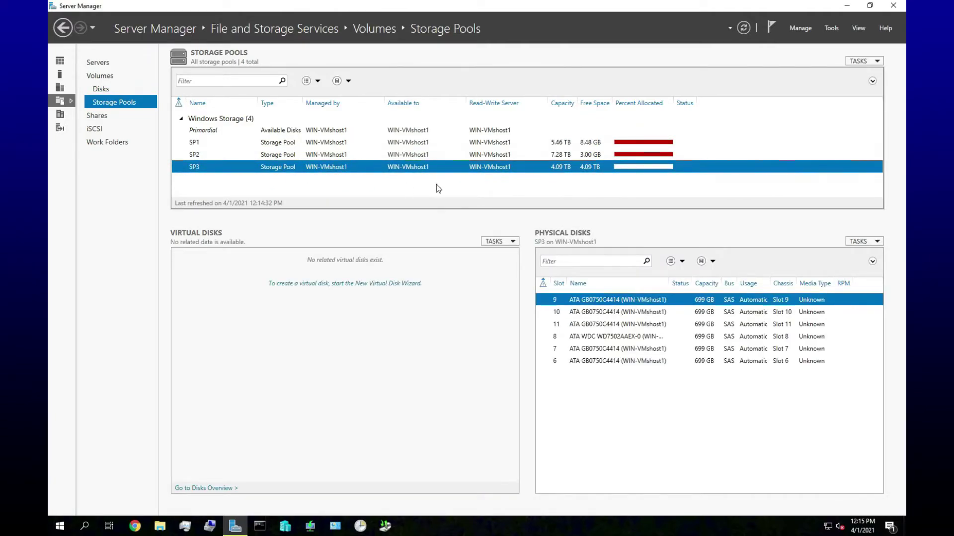
- Return to the storage pools overview and launch the New Virtual Disk Wizard targeting SP3
{"action": "left_click", "coordinate": [100, 89]}
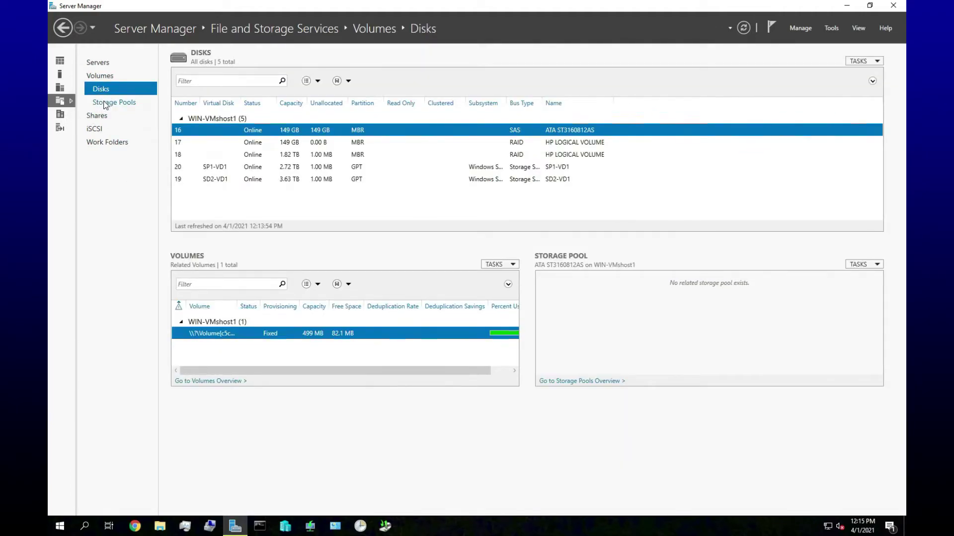
{"action": "left_click", "coordinate": [105, 103]}
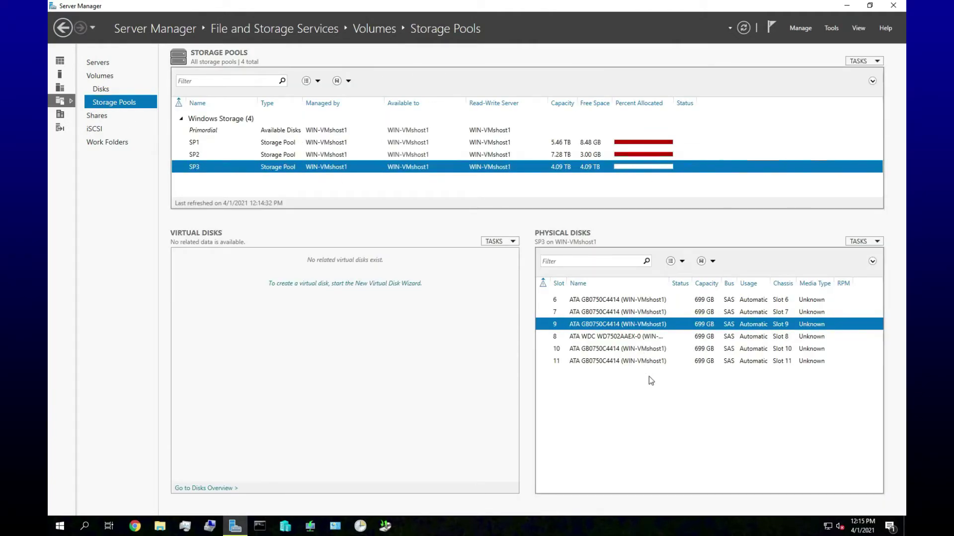
{"action": "left_click", "coordinate": [320, 283]}
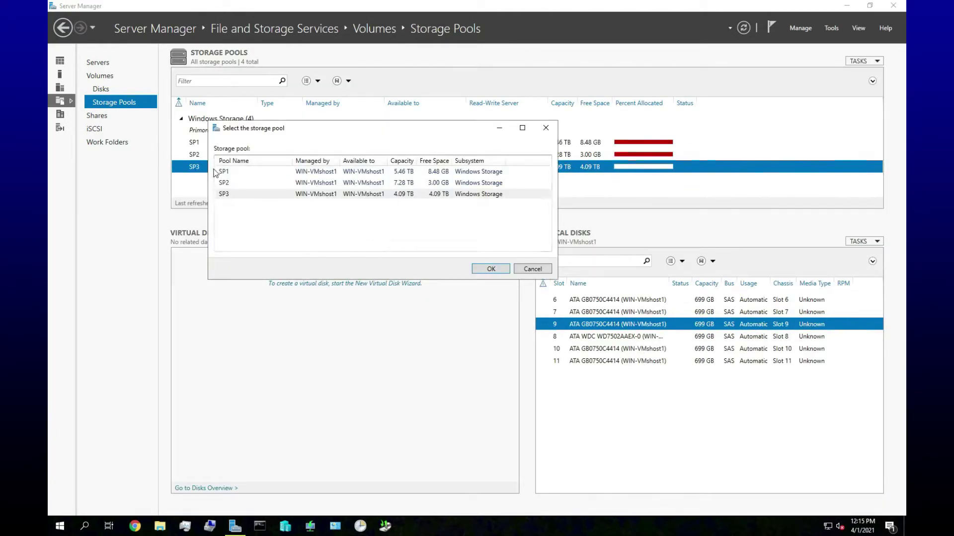
{"action": "left_click", "coordinate": [324, 197]}
{"action": "left_click", "coordinate": [490, 269]}
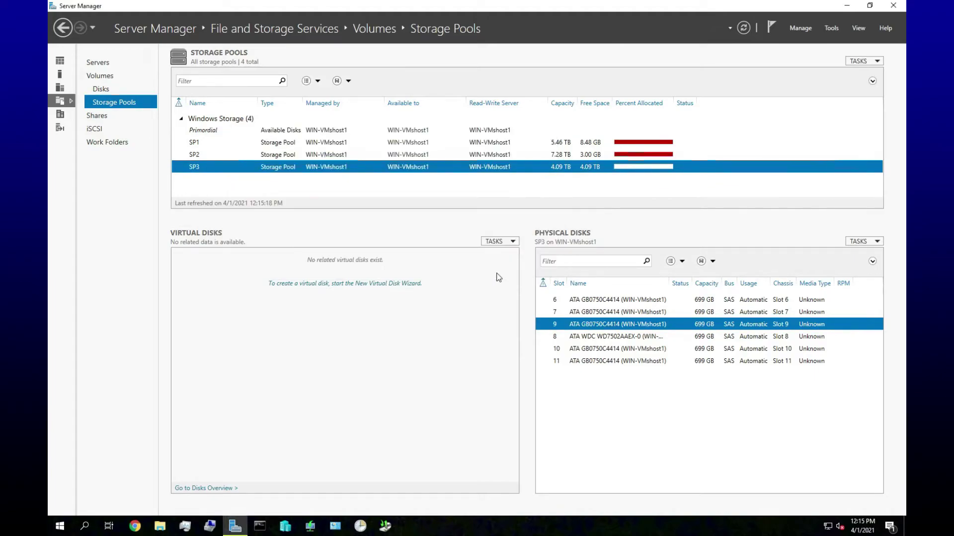
- Name the virtual disk SP3-VD1 with a two-way mirror layout and fixed provisioning
{"action": "left_click", "coordinate": [349, 301]}
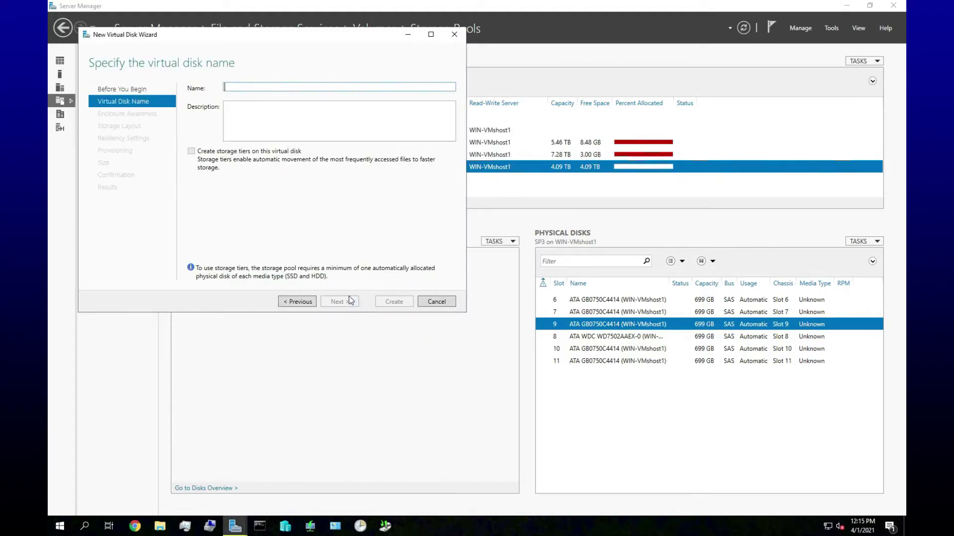
{"action": "left_click_drag", "start_coordinate": [276, 33], "coordinate": [377, 70]}
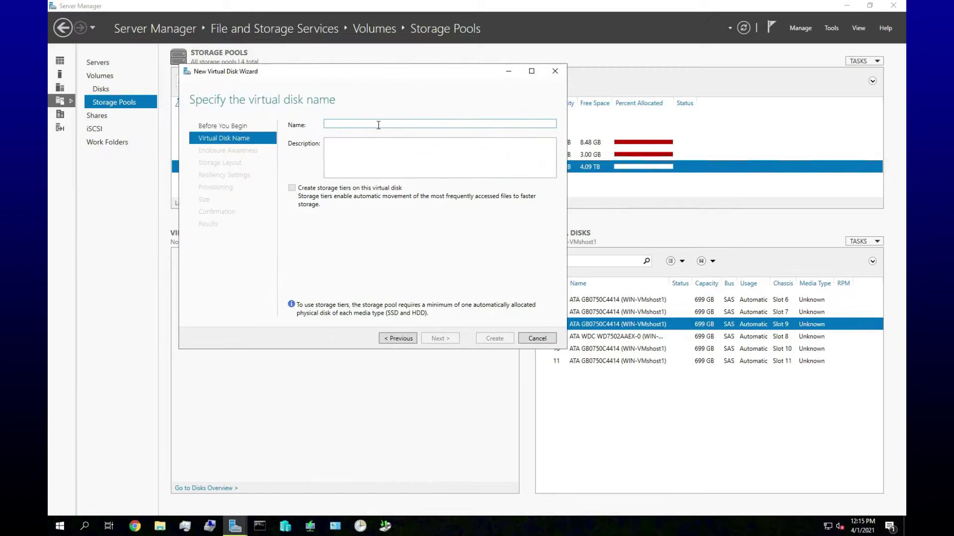
{"action": "type", "text": "SP"}
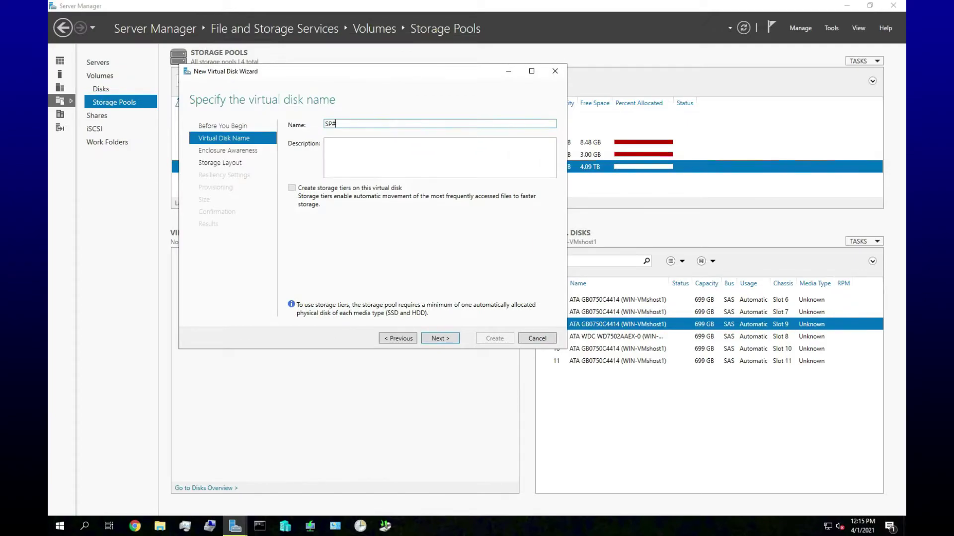
{"action": "type", "text": "3-VD1"}
{"action": "left_click", "coordinate": [434, 341]}
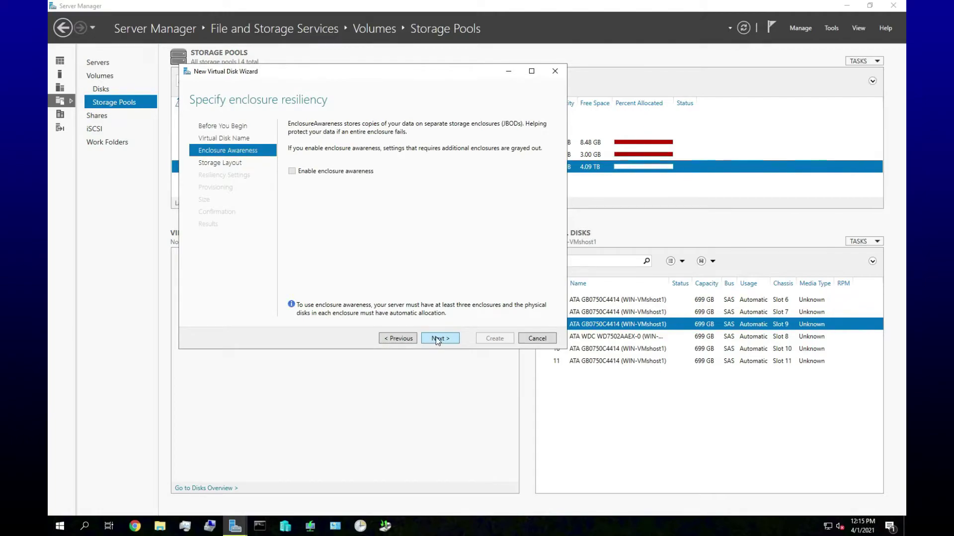
{"action": "left_click", "coordinate": [437, 339]}
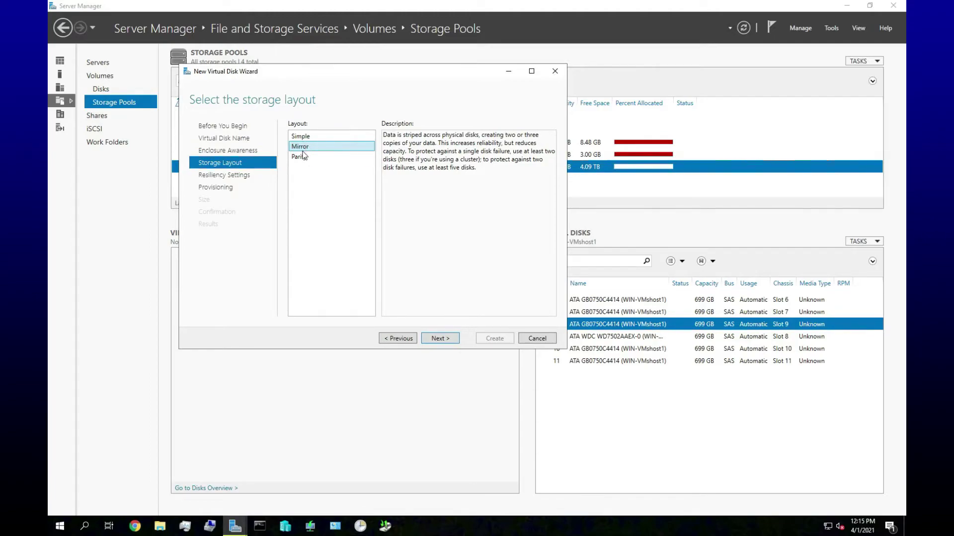
{"action": "left_click", "coordinate": [439, 339]}
{"action": "left_click", "coordinate": [439, 339]}
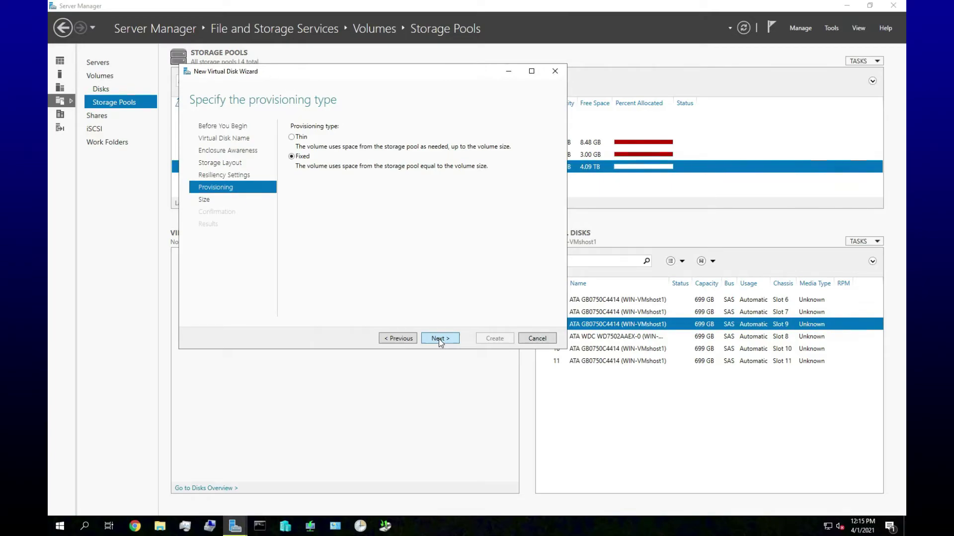
{"action": "left_click", "coordinate": [439, 339]}
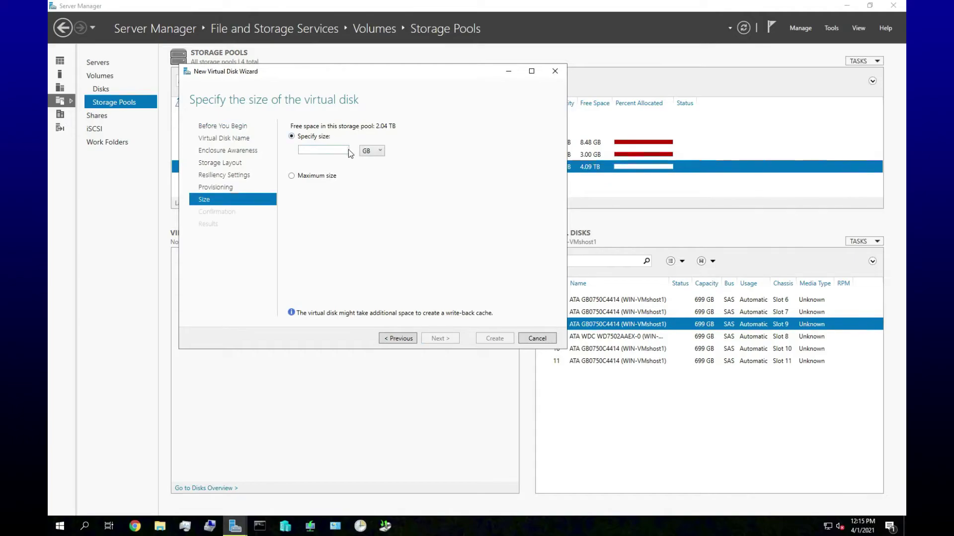
- Use the maximum size, create the 2.04 TB virtual disk and continue to volume creation
{"action": "left_click", "coordinate": [329, 176]}
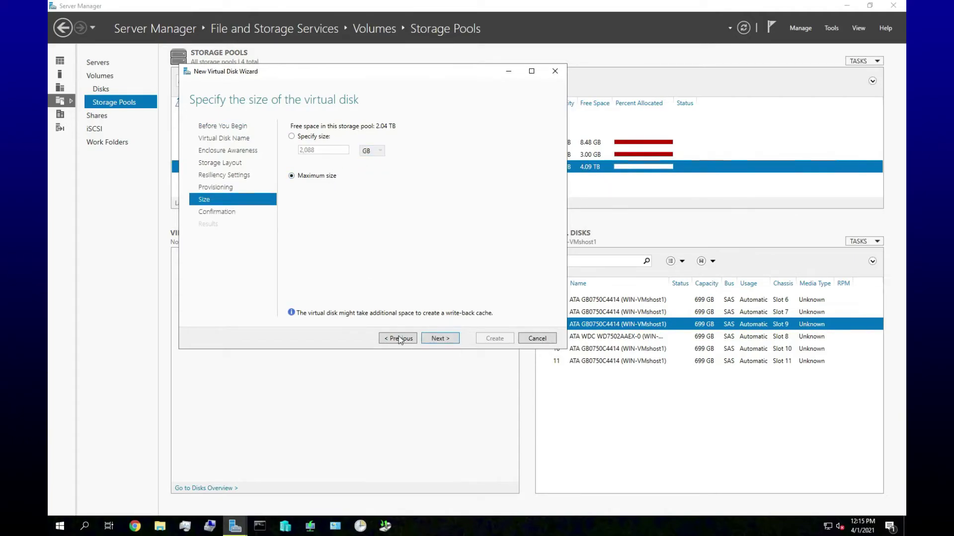
{"action": "left_click", "coordinate": [449, 339]}
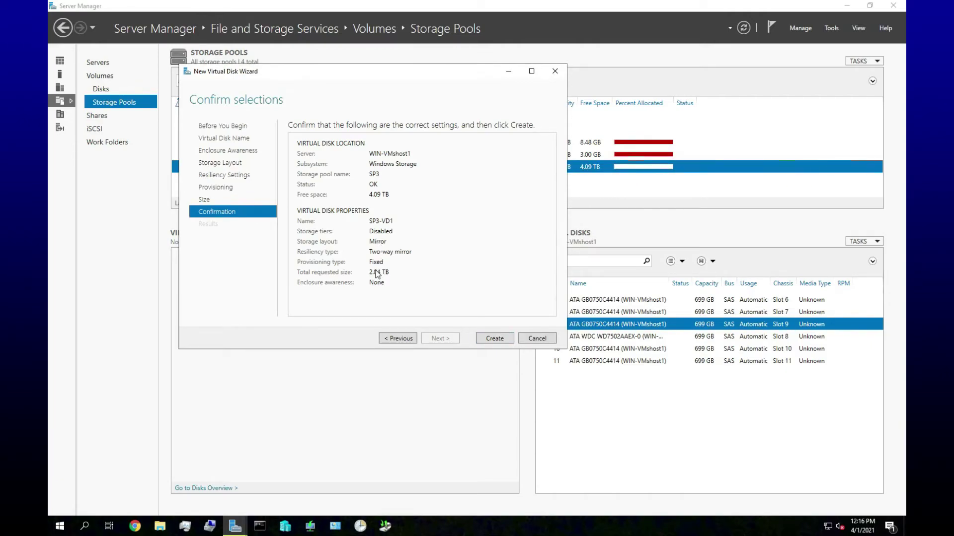
{"action": "left_click", "coordinate": [497, 338]}
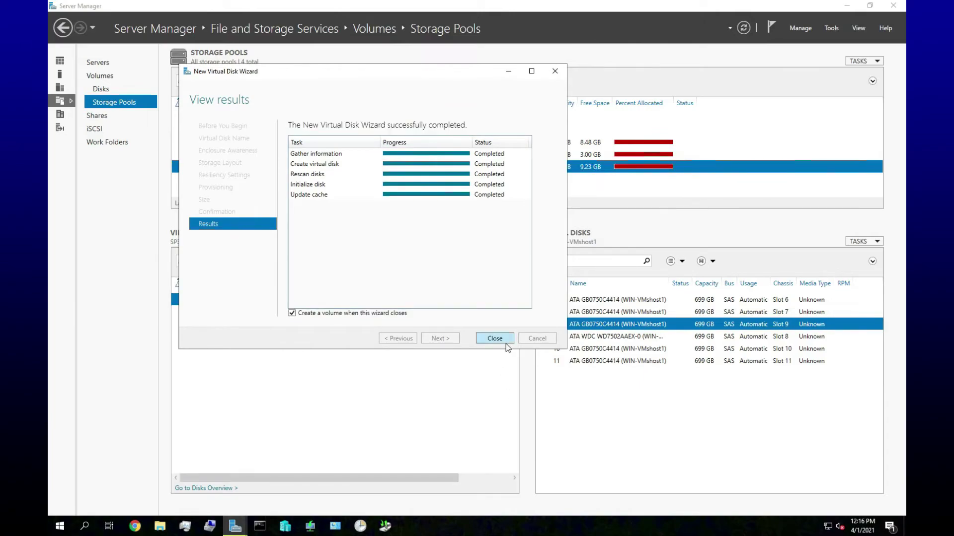
{"action": "left_click", "coordinate": [490, 338]}
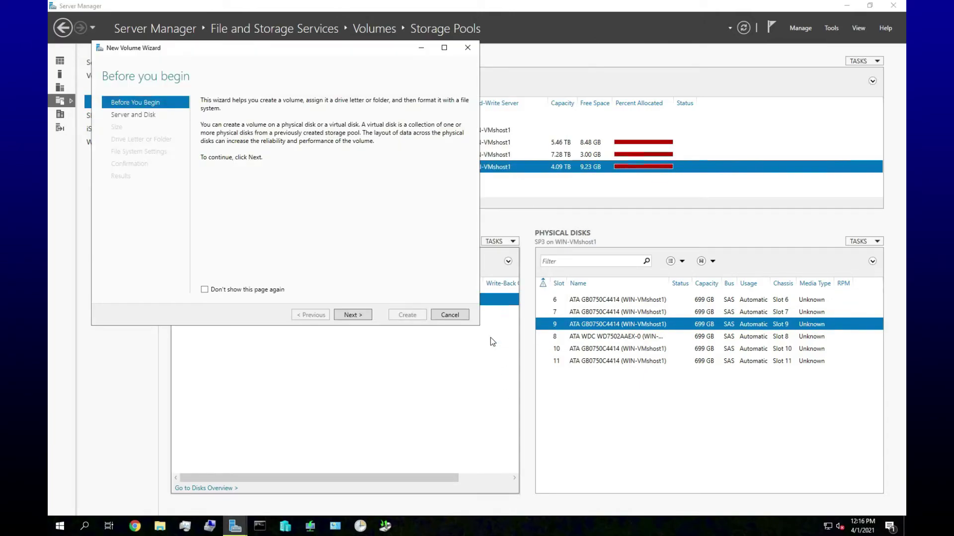
- On Disk 21, create an NTFS volume using the full 2.04 TB, drive letter H, label SP3-VD1
{"action": "left_click", "coordinate": [359, 317]}
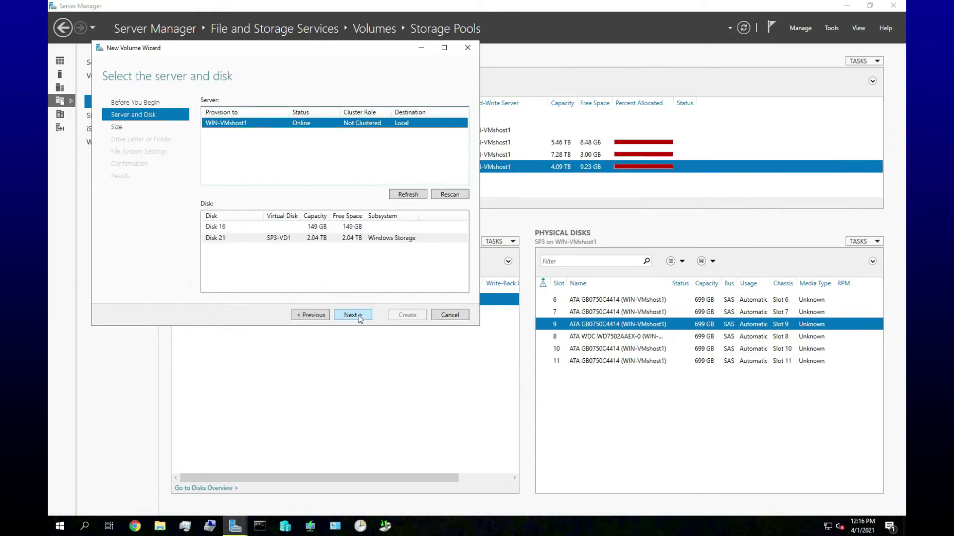
{"action": "left_click", "coordinate": [321, 239]}
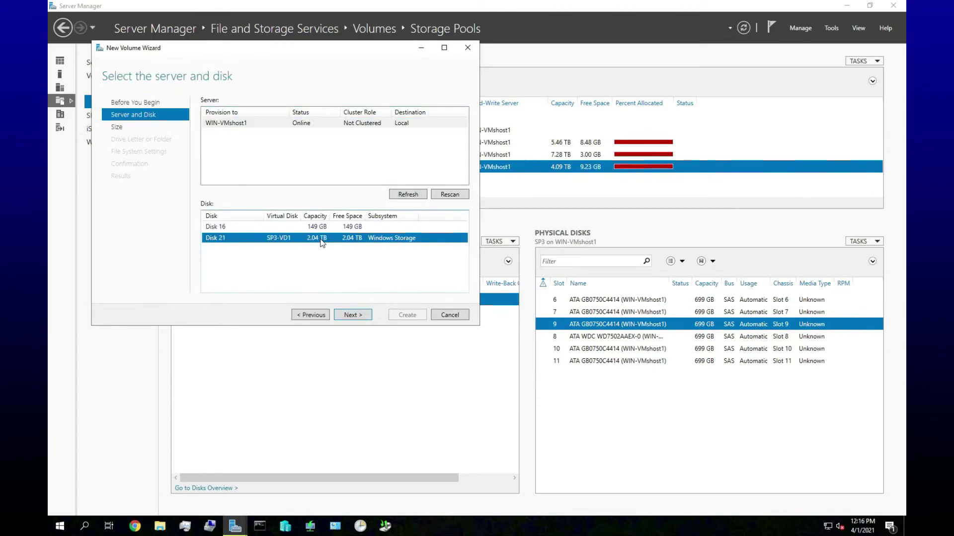
{"action": "left_click", "coordinate": [354, 315]}
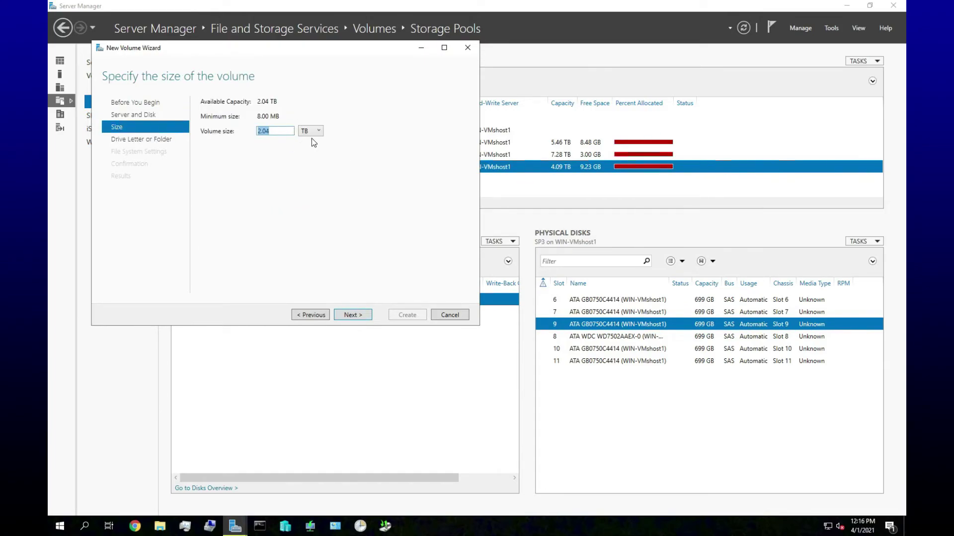
{"action": "left_click", "coordinate": [361, 318]}
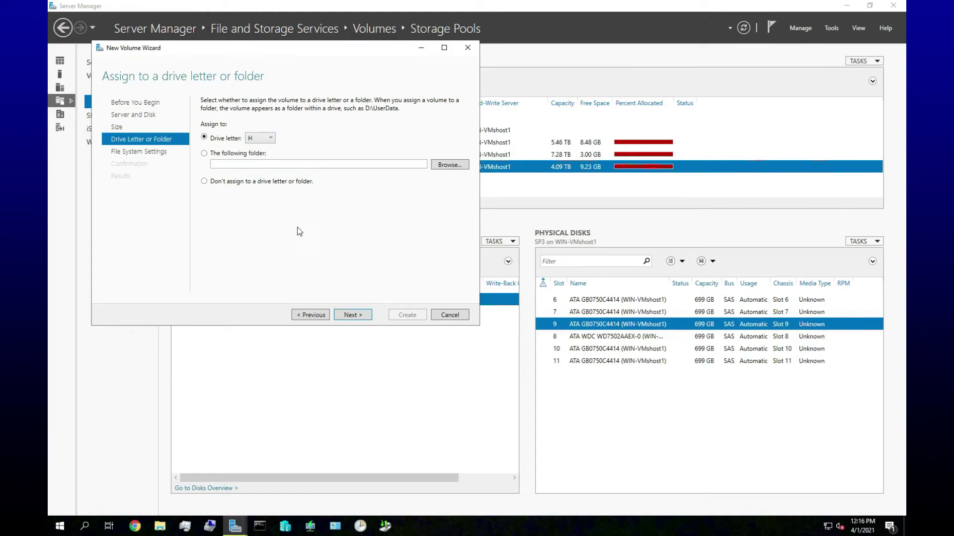
{"action": "left_click", "coordinate": [360, 320]}
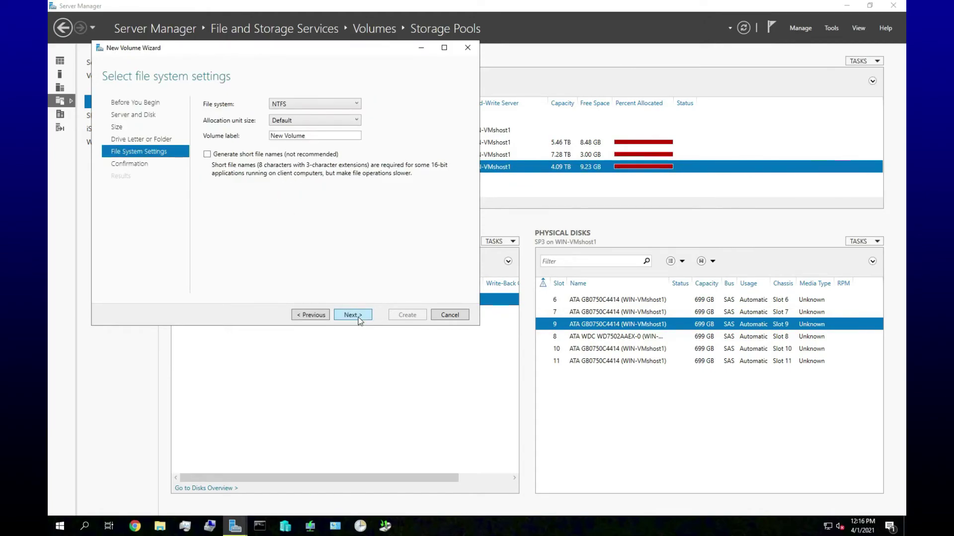
{"action": "left_click_drag", "start_coordinate": [309, 135], "coordinate": [144, 134]}
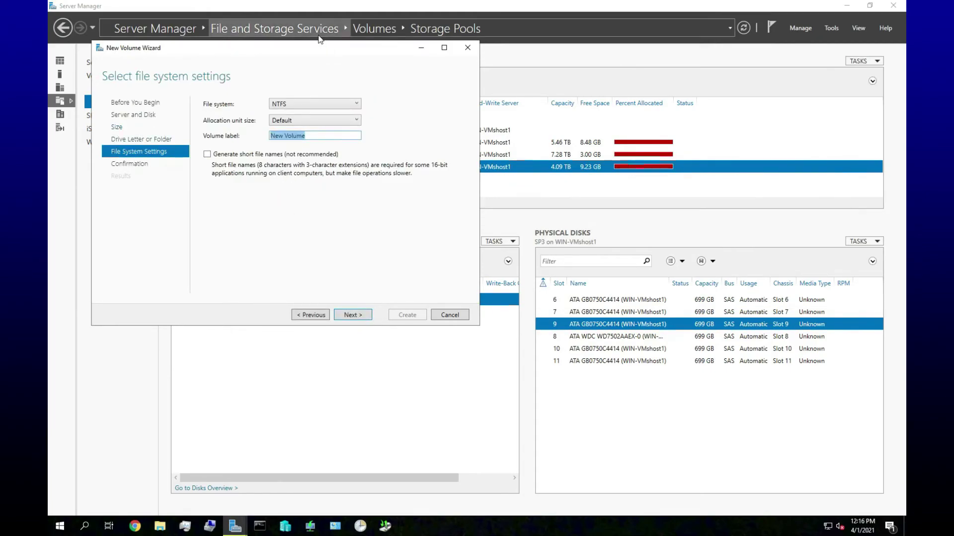
{"action": "type", "text": "SP"}
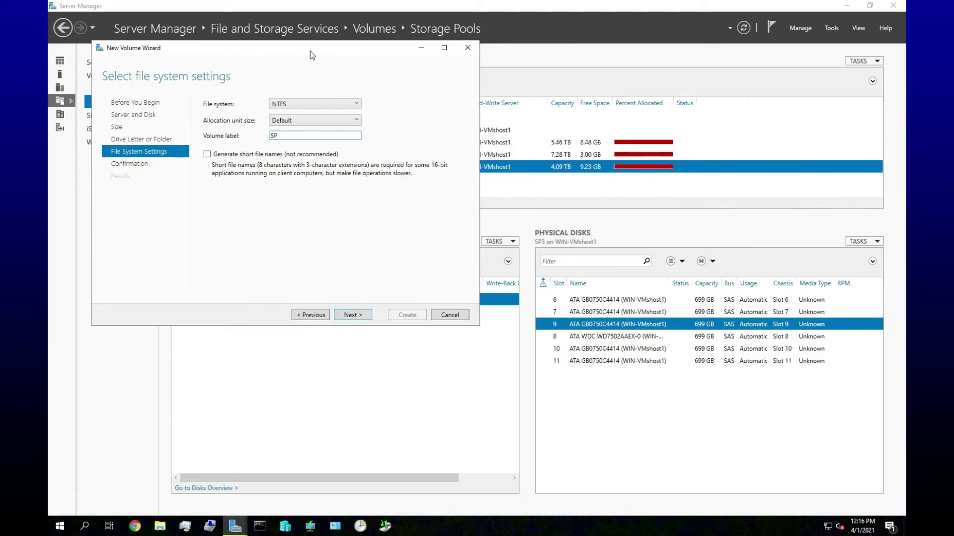
{"action": "type", "text": "3-VD1"}
{"action": "left_click", "coordinate": [351, 315]}
{"action": "left_click", "coordinate": [388, 318]}
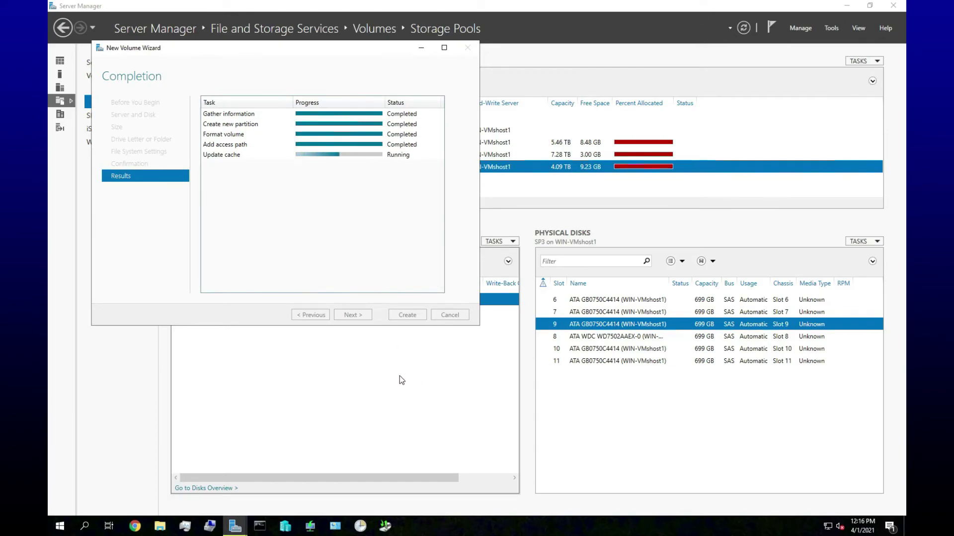
{"action": "left_click", "coordinate": [411, 316]}
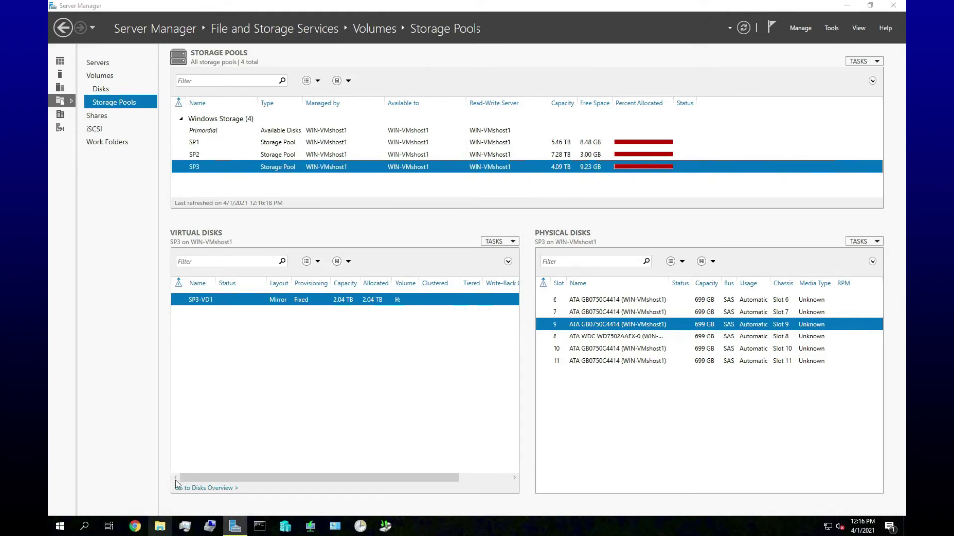
{"action": "left_click", "coordinate": [159, 526]}
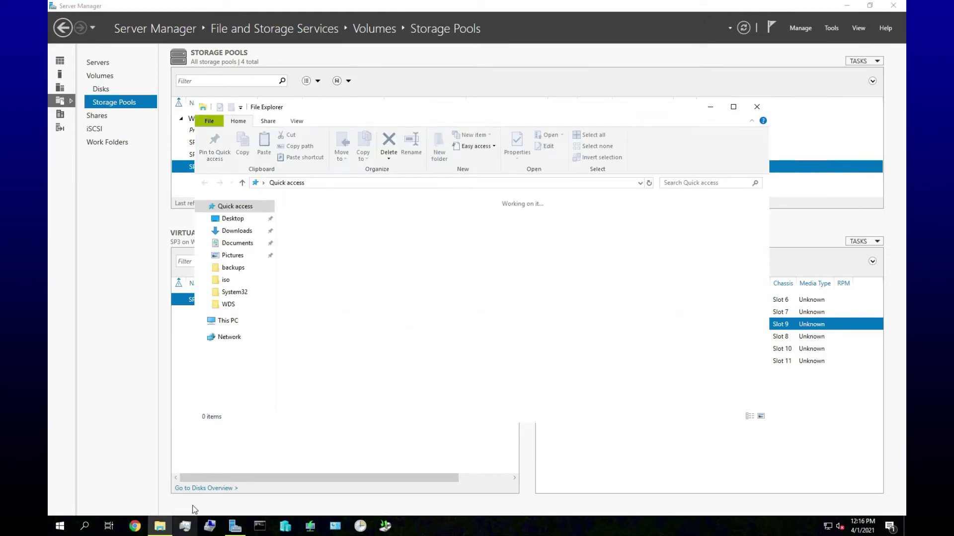
{"action": "left_click", "coordinate": [253, 321]}
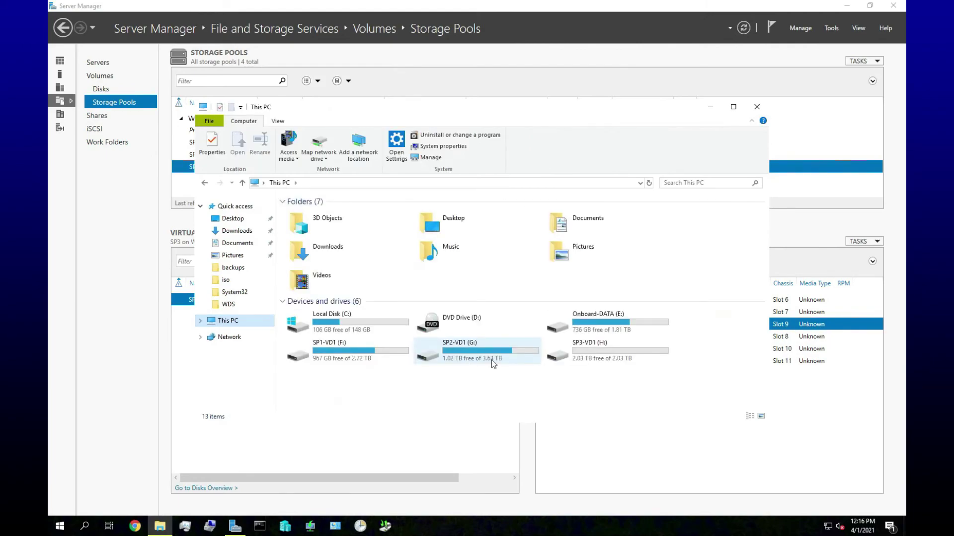
{"action": "left_click", "coordinate": [604, 350]}
{"action": "left_click", "coordinate": [620, 397]}
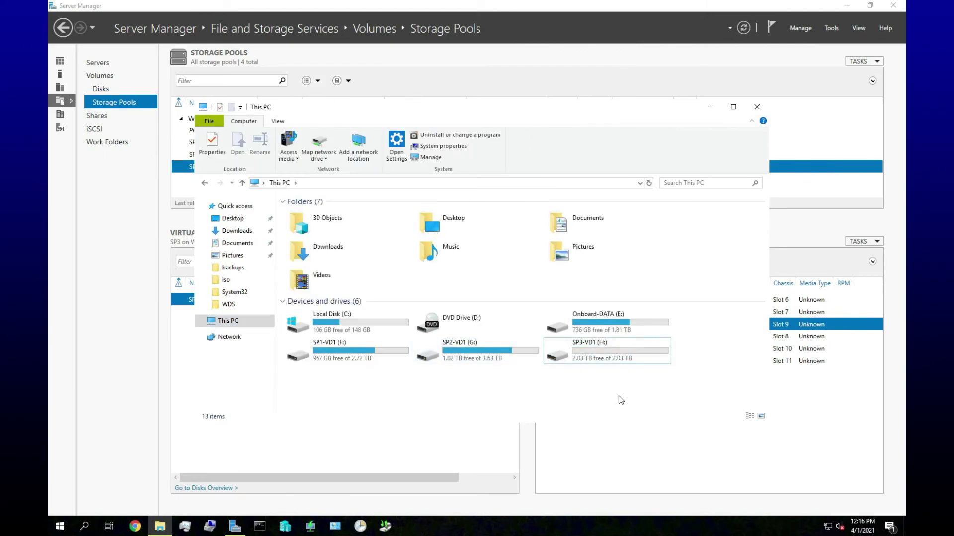
{"action": "left_click", "coordinate": [756, 107]}
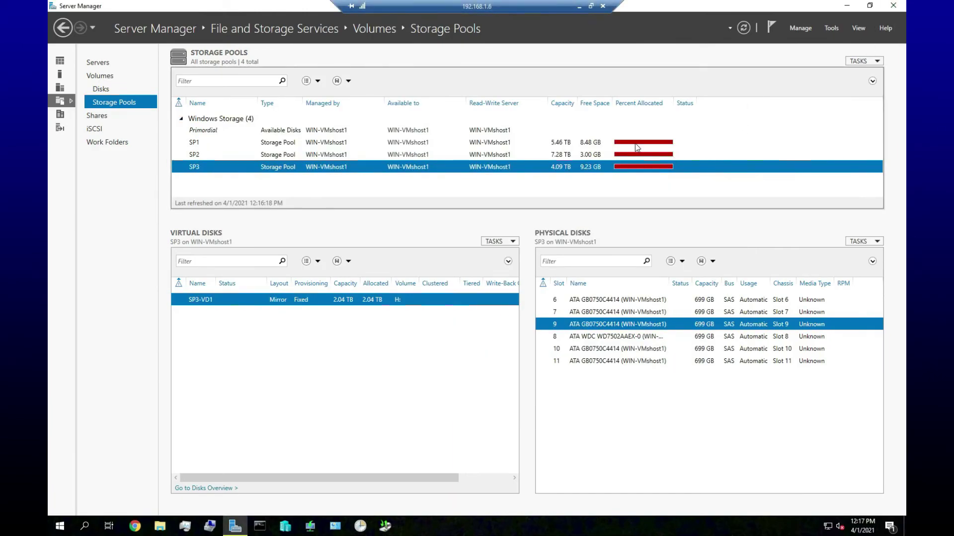
{"action": "mouse_move", "coordinate": [637, 147]}
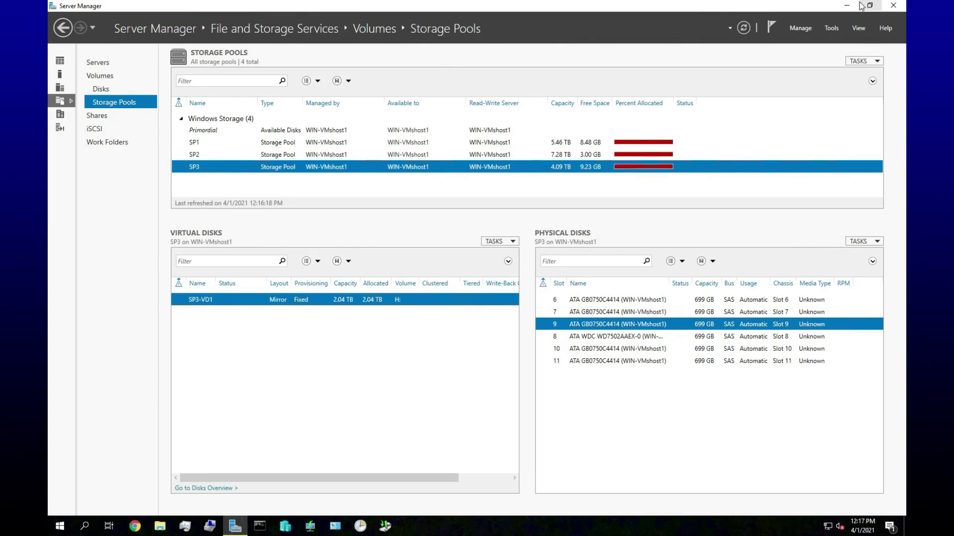
{"action": "mouse_move", "coordinate": [849, 5]}
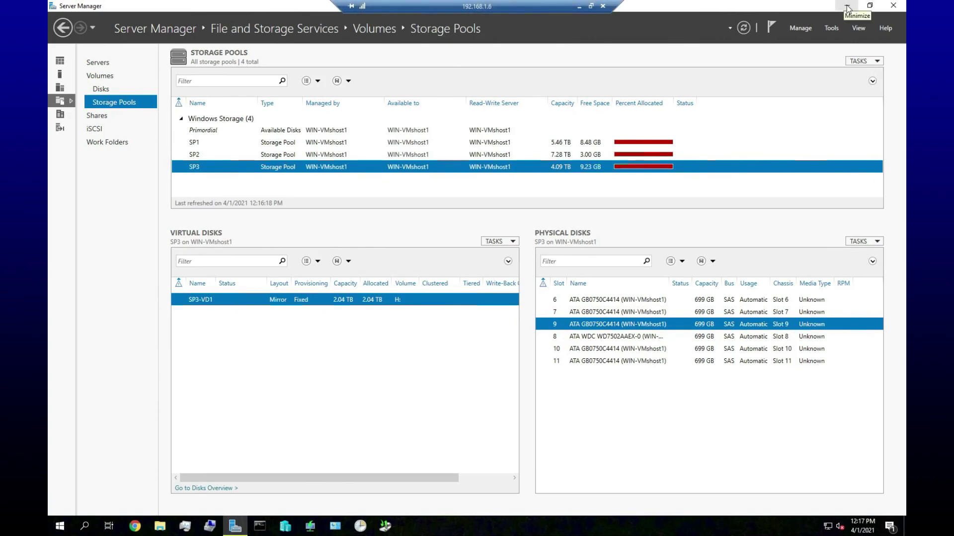